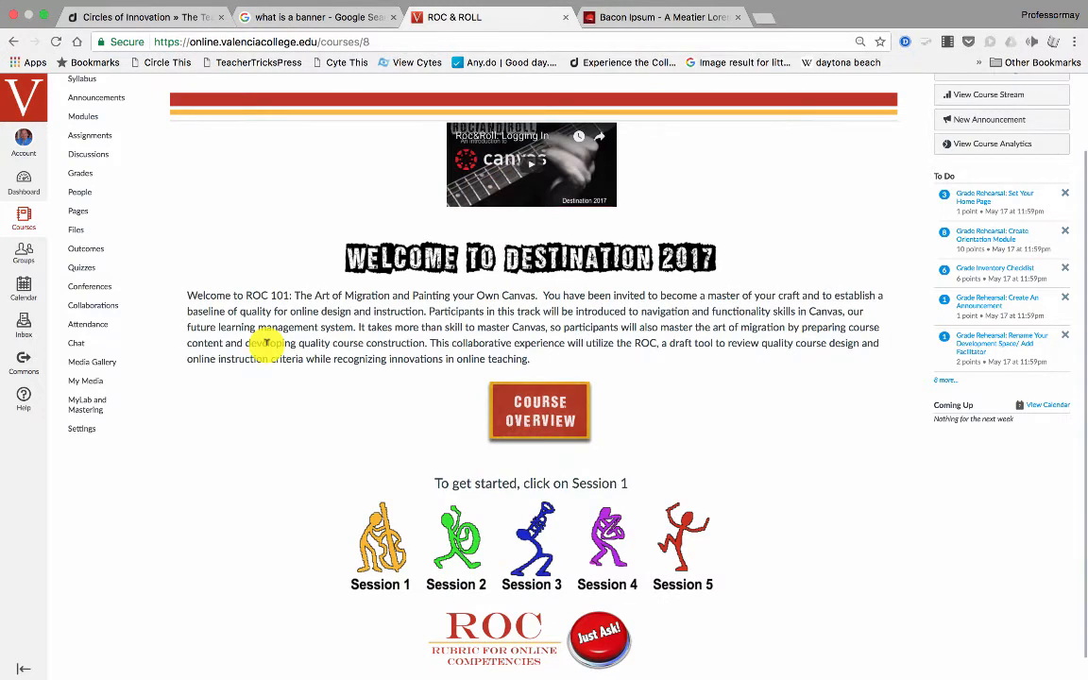
# Open the full list of pages in the ROC & ROLL course and look through the page titles
pyautogui.scroll(2, 88, 283)
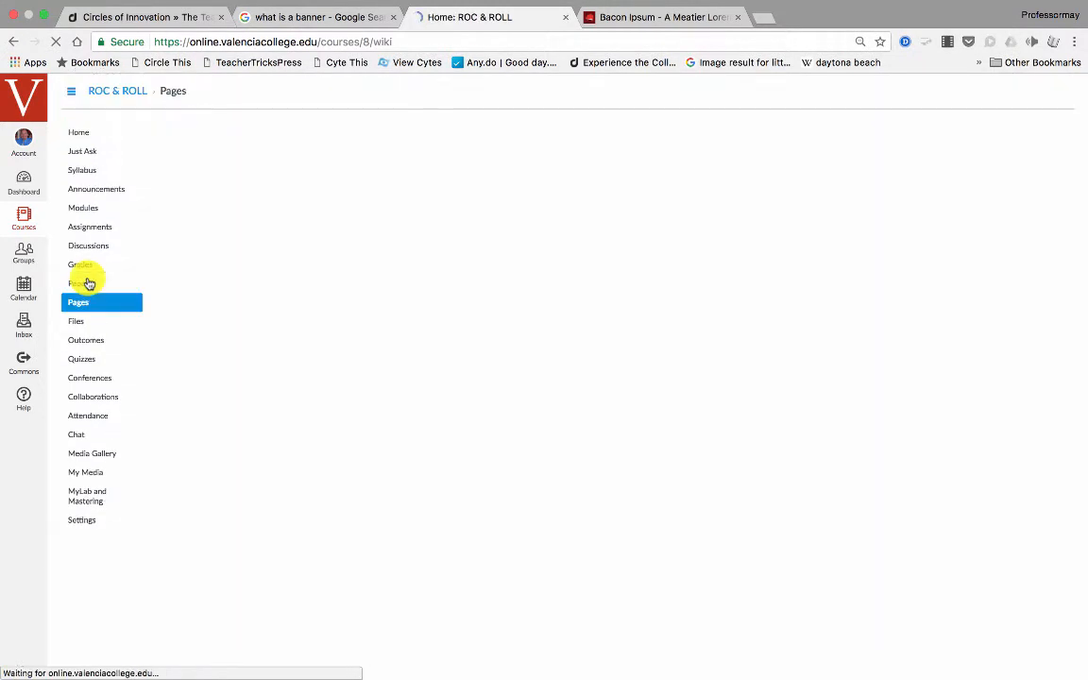
pyautogui.scroll(-2, 214, 307)
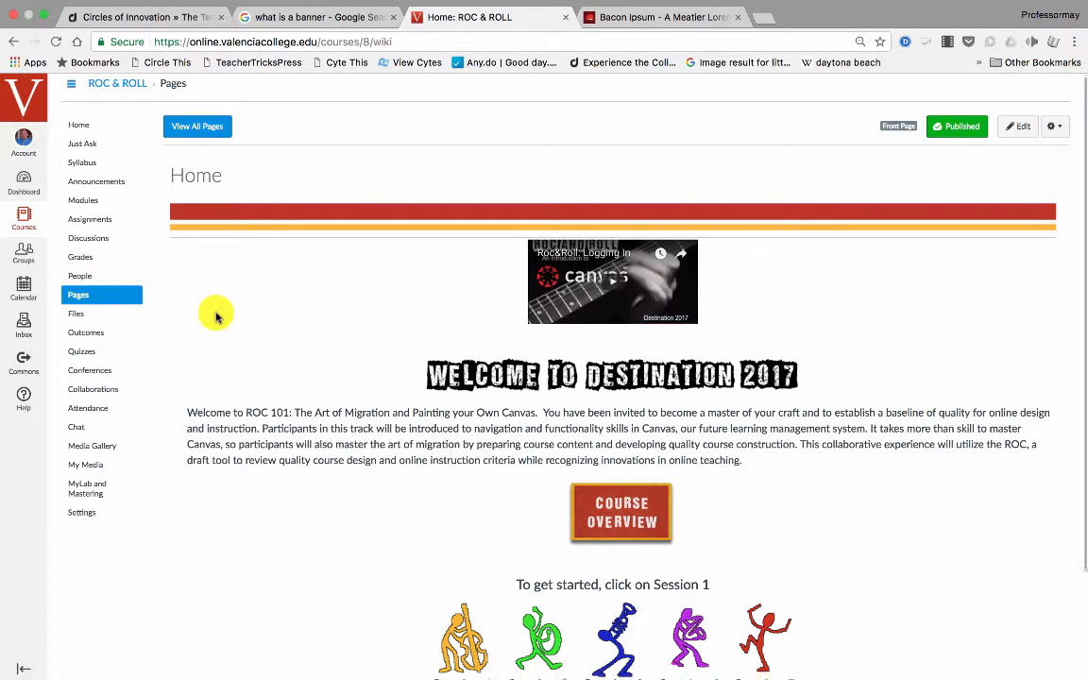
pyautogui.click(203, 133)
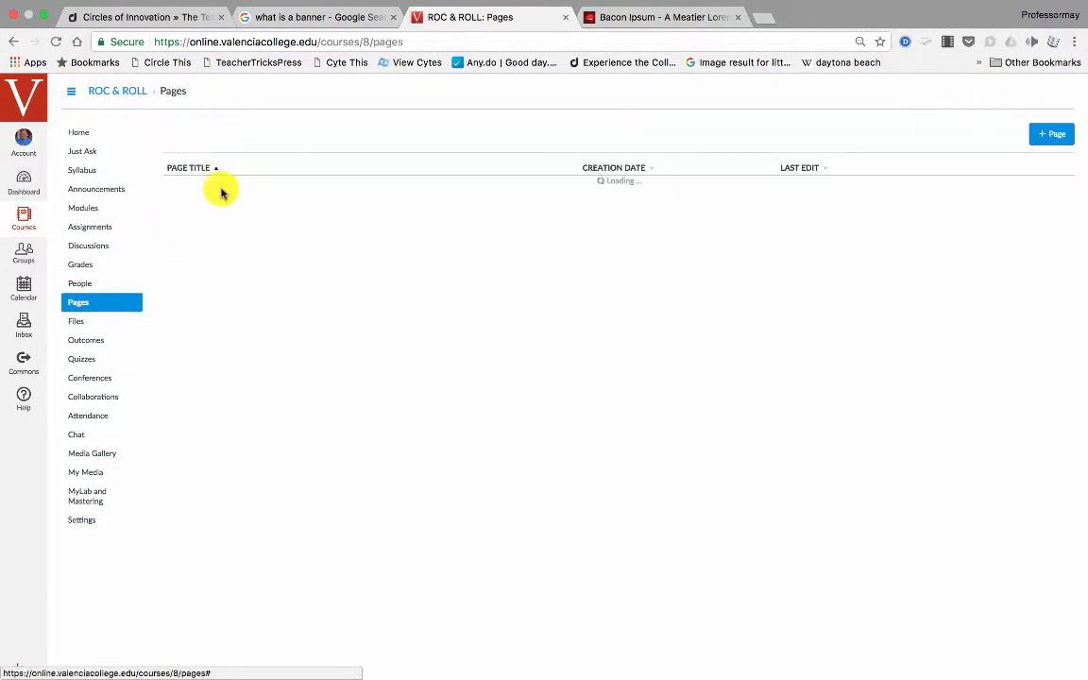
pyautogui.scroll(-2, 267, 335)
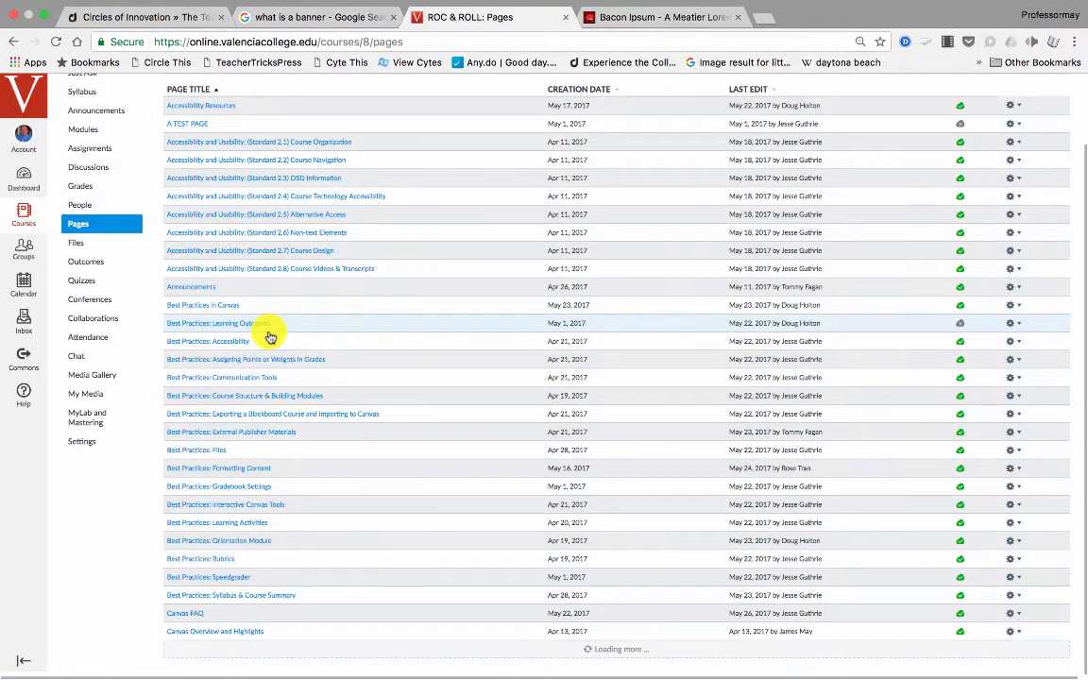
pyautogui.scroll(-10, 271, 338)
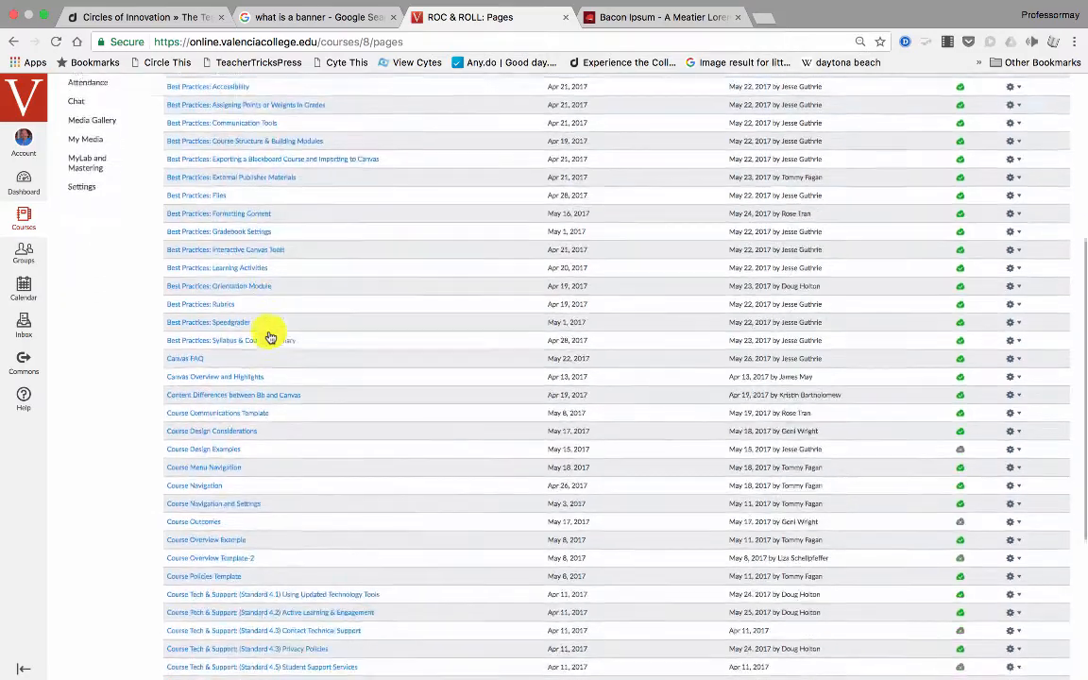
pyautogui.scroll(-3, 268, 333)
pyautogui.scroll(15, 268, 330)
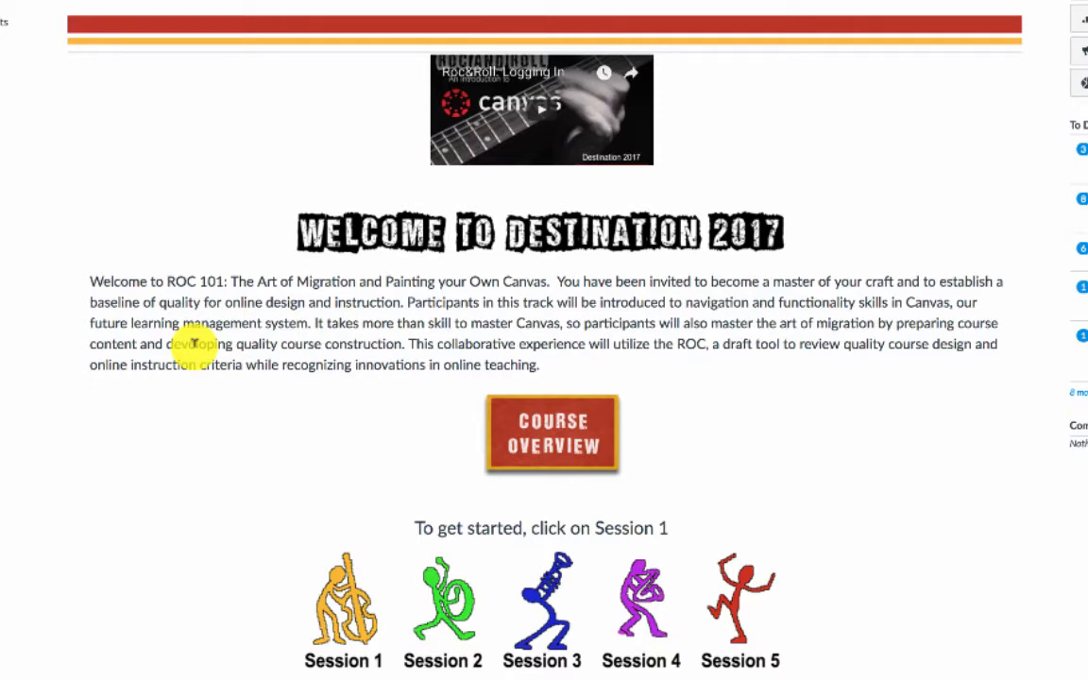
# Start a new page from the ROC & ROLL course's pages list and title it TEST PAGE
pyautogui.click(79, 132)
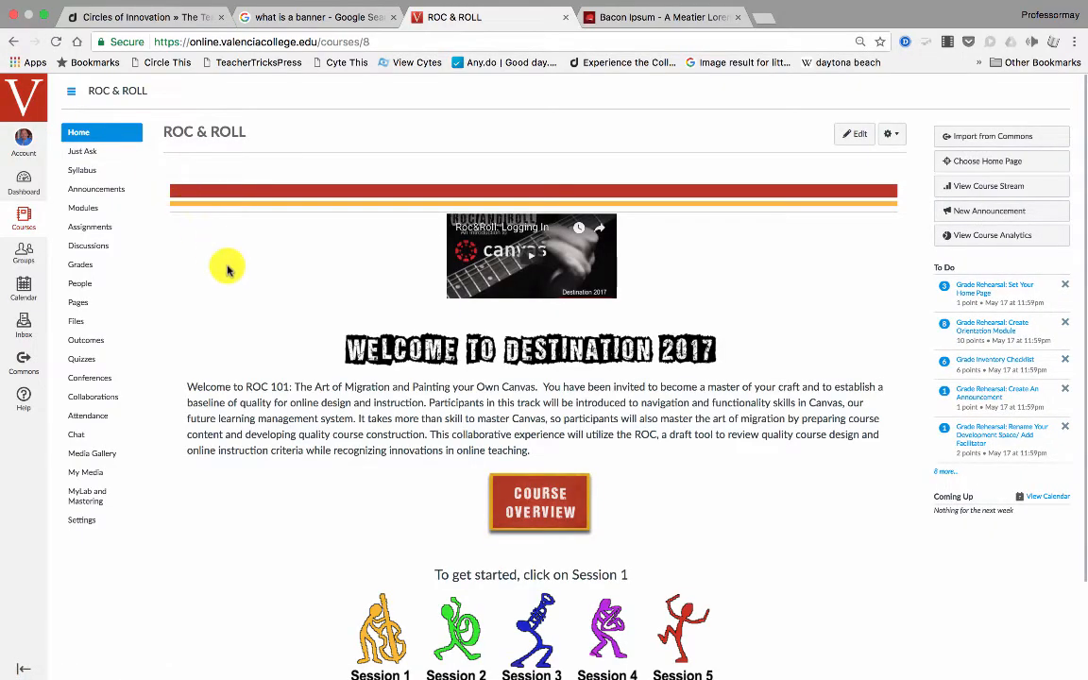
pyautogui.click(89, 304)
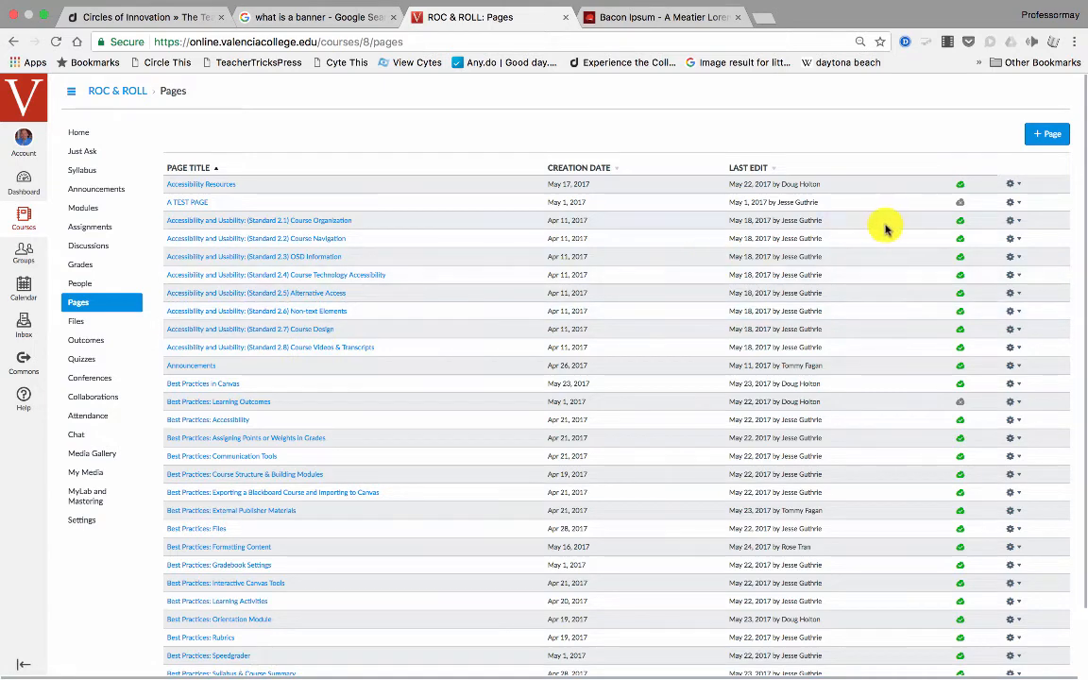
pyautogui.click(1046, 137)
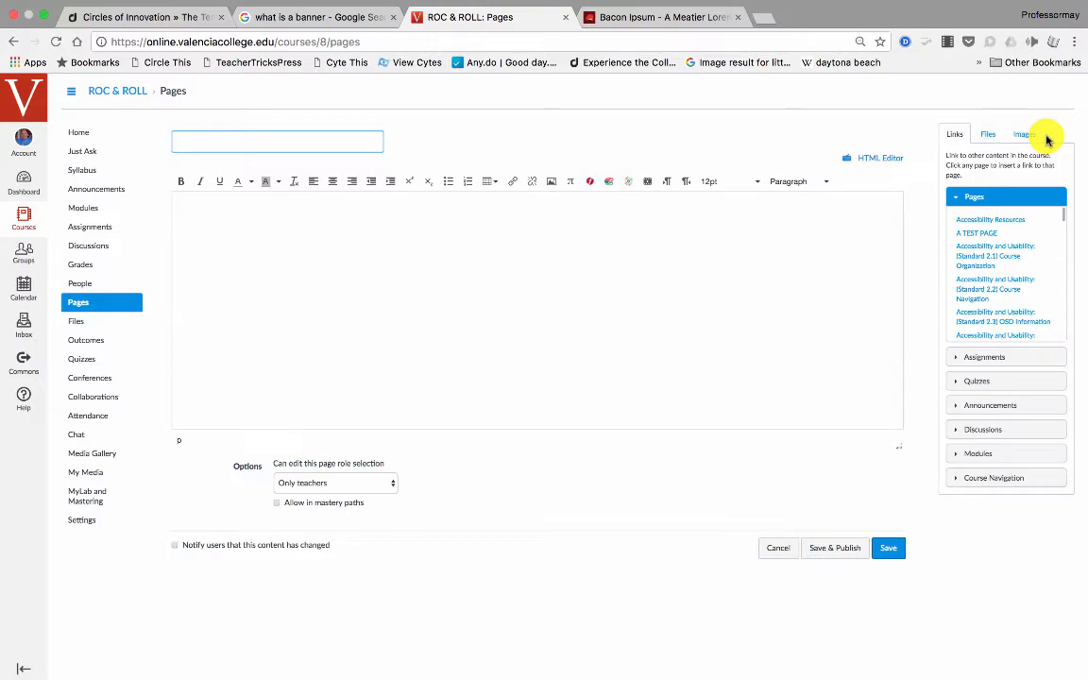
pyautogui.write('TEST PAGE')
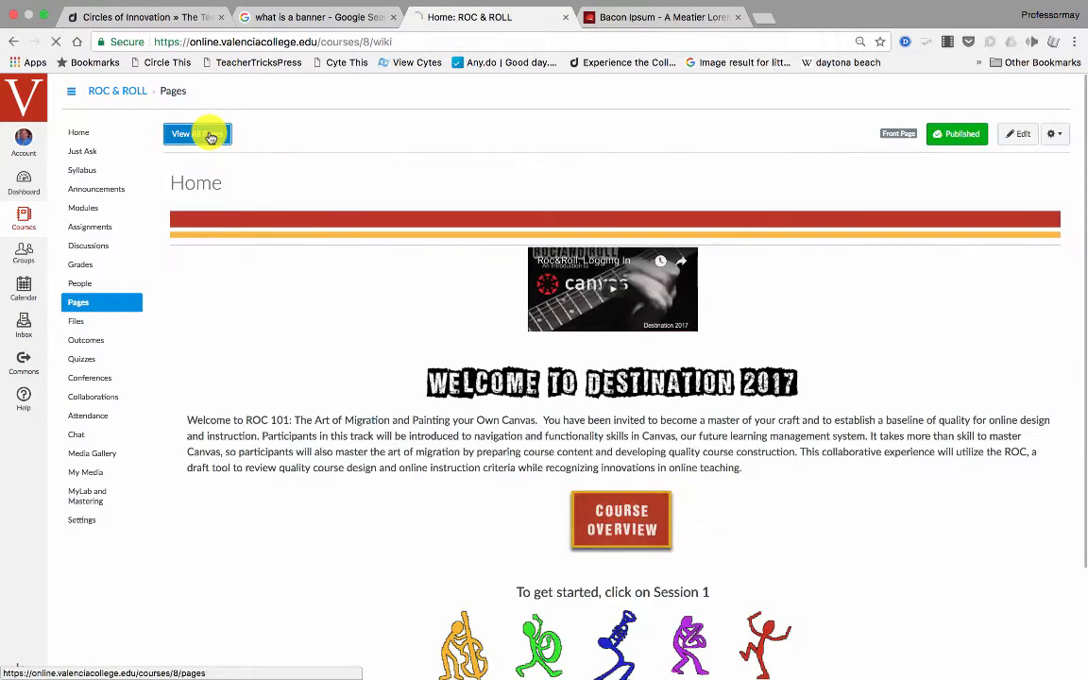
# Set the Standard 2.5 Alternative Access page as the front page and open the course's home page choice
pyautogui.click(207, 133)
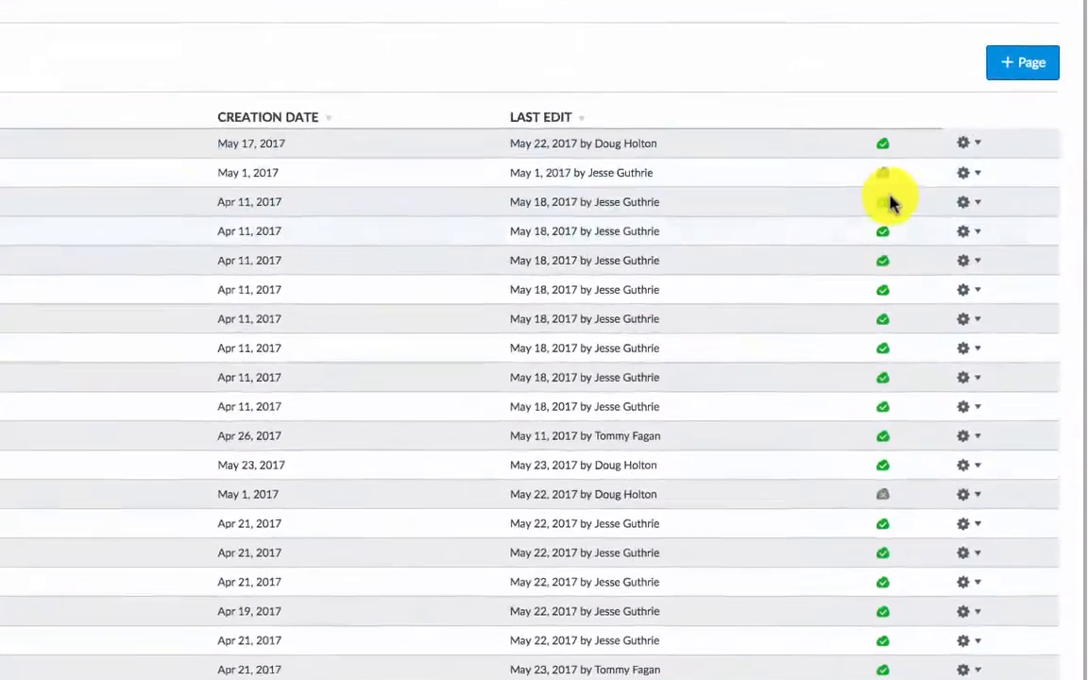
pyautogui.click(972, 146)
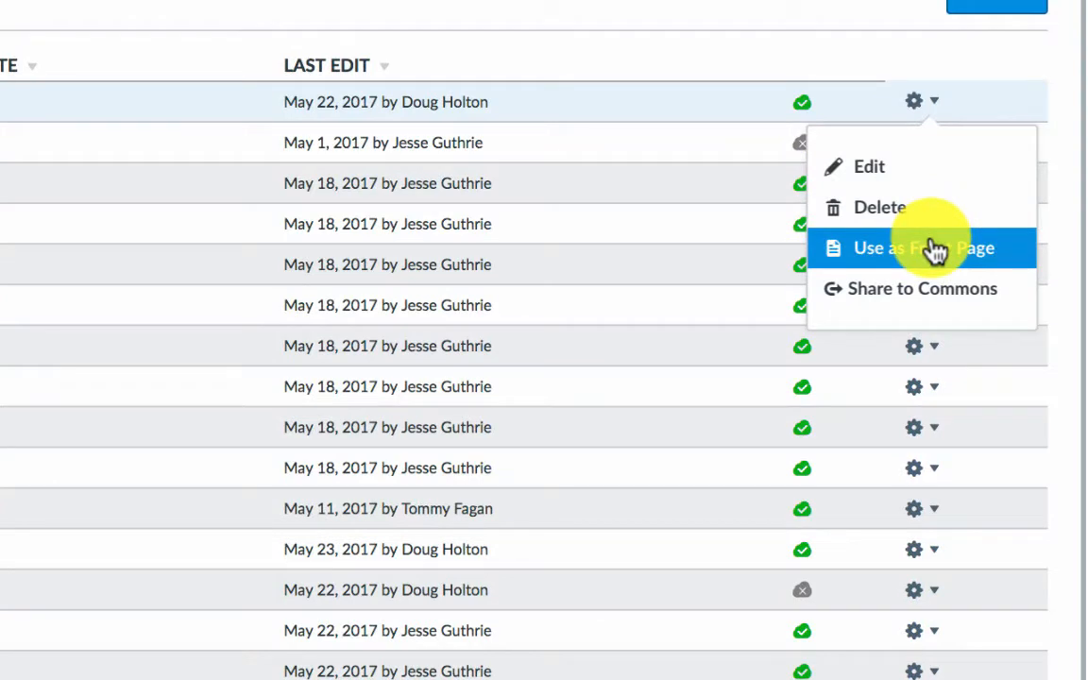
pyautogui.click(932, 350)
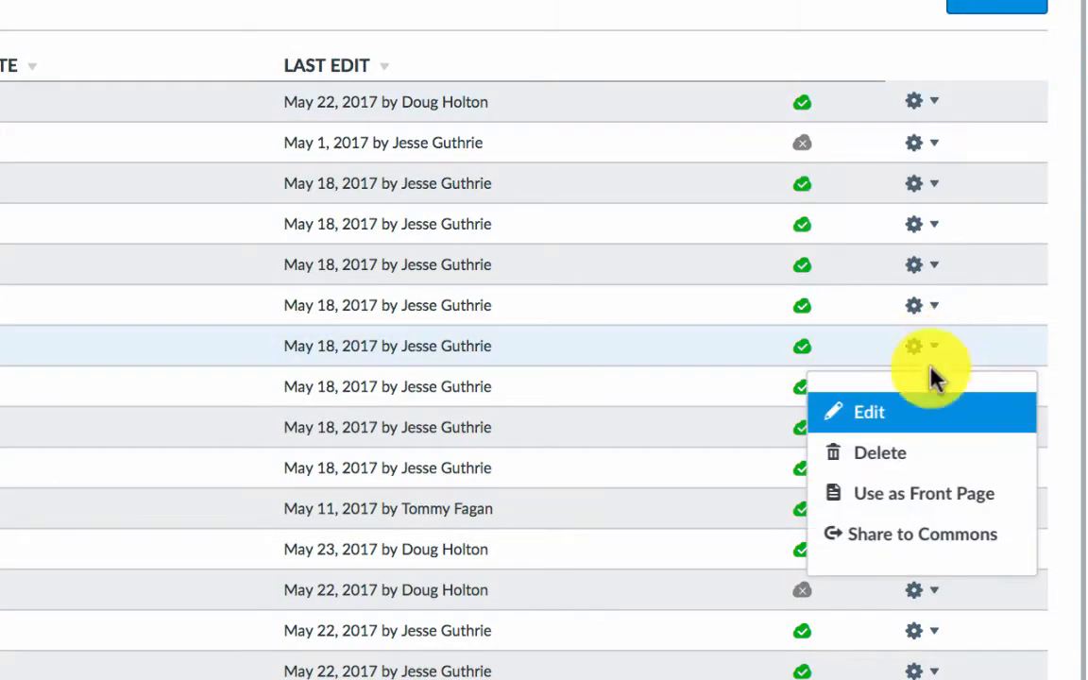
pyautogui.click(921, 493)
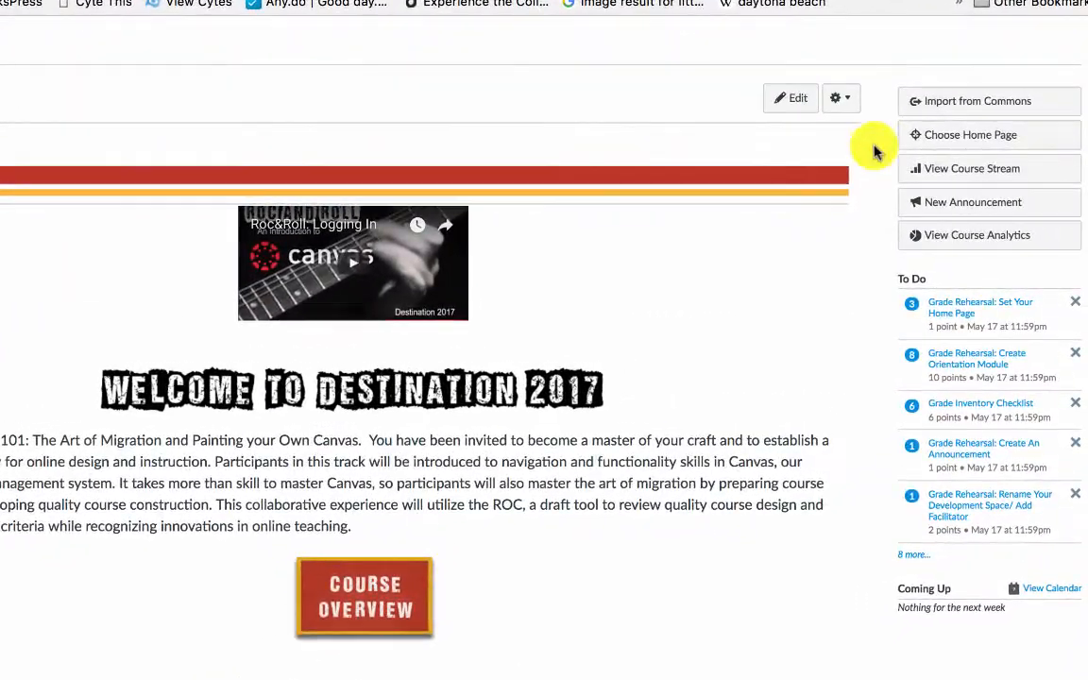
pyautogui.click(944, 138)
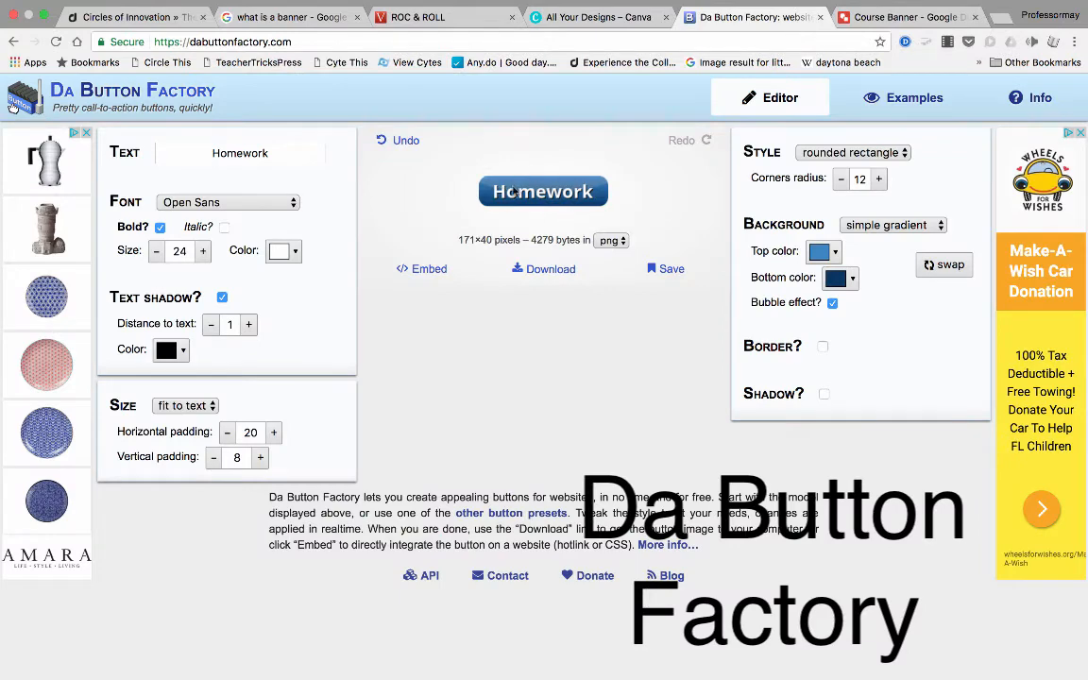
# Select the button text in Da Button Factory, and insert the first computer search image into the Course Banner in Google Drawings
pyautogui.moveTo(276, 153); pyautogui.dragTo(234, 147)
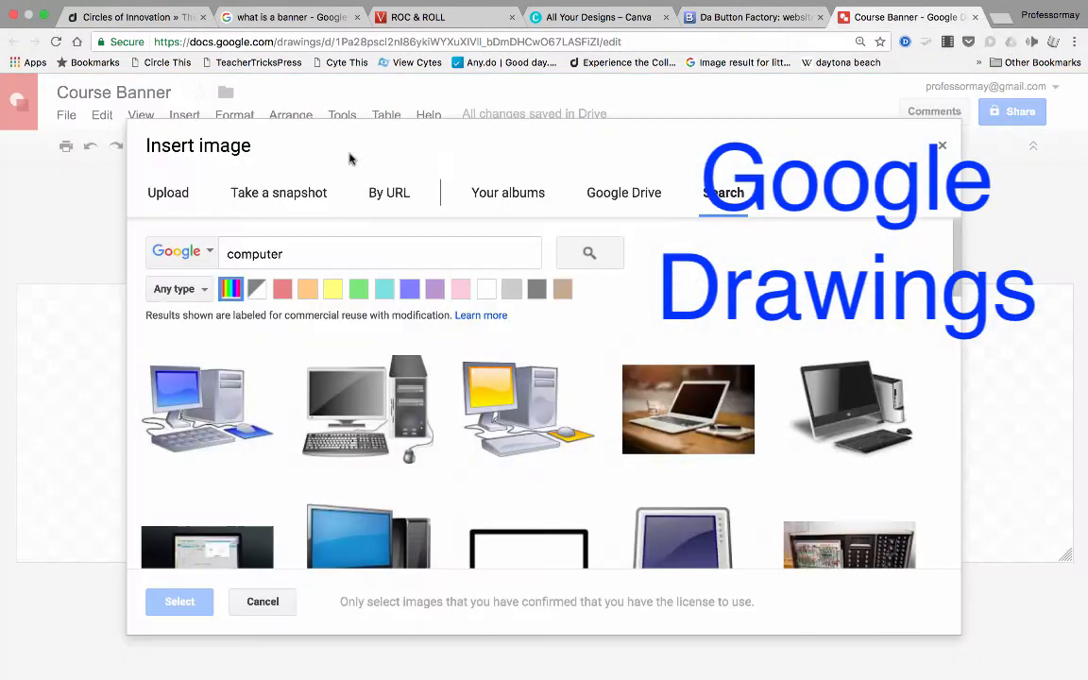
pyautogui.click(153, 423)
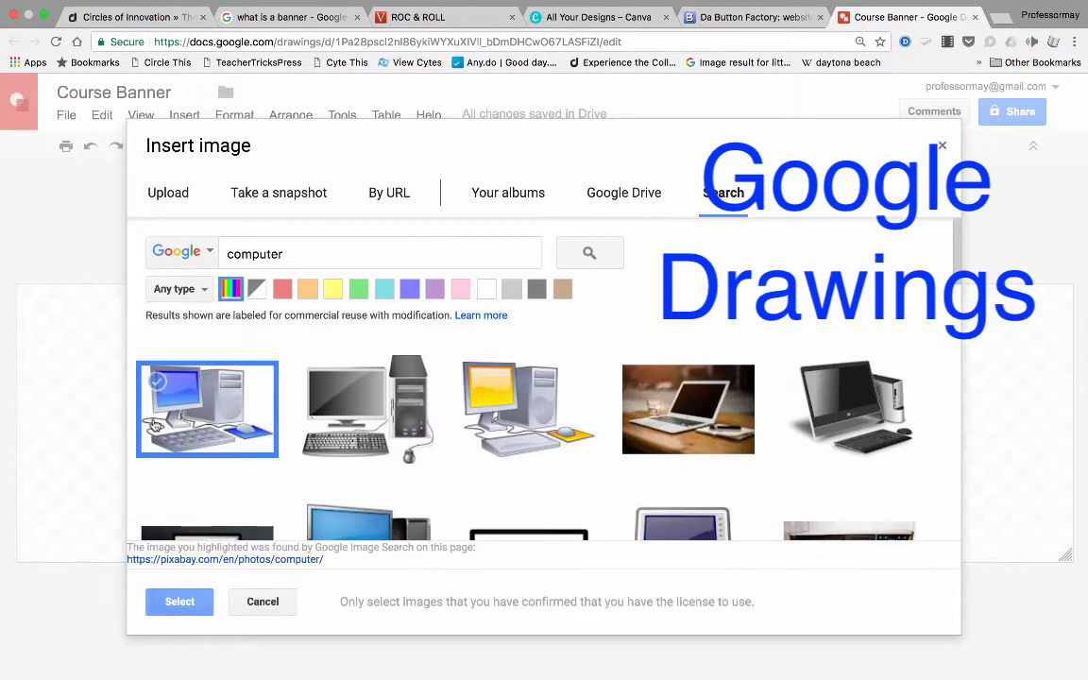
pyautogui.click(180, 600)
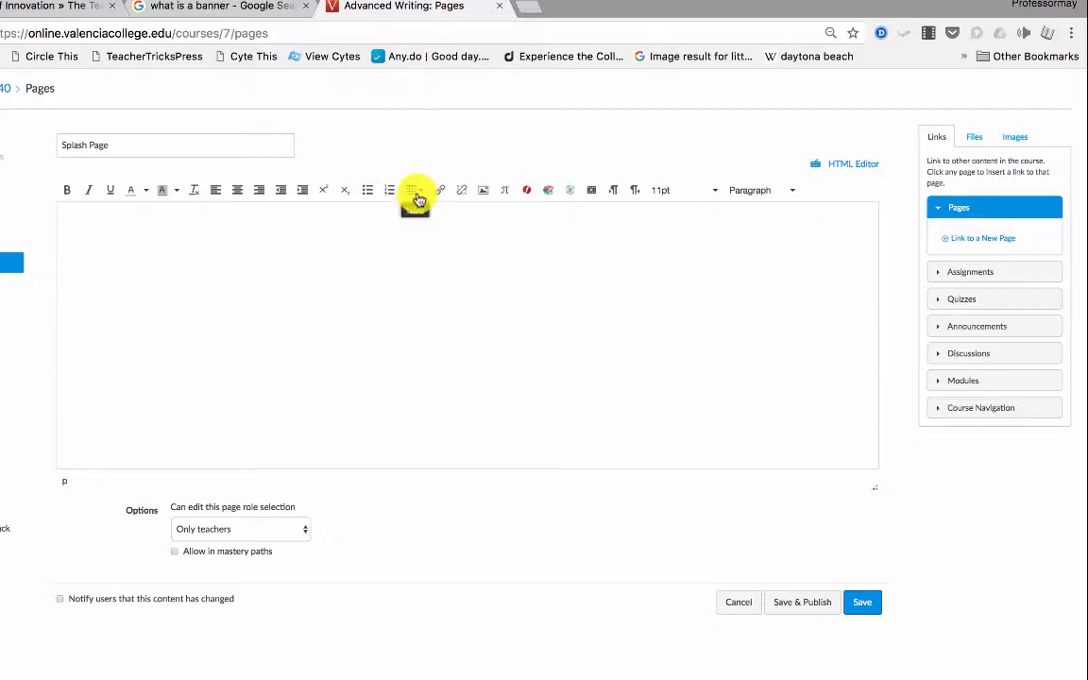
# Insert a table with two columns and one row into the empty Splash Page in Canvas
pyautogui.click(415, 190)
pyautogui.moveTo(472, 210)
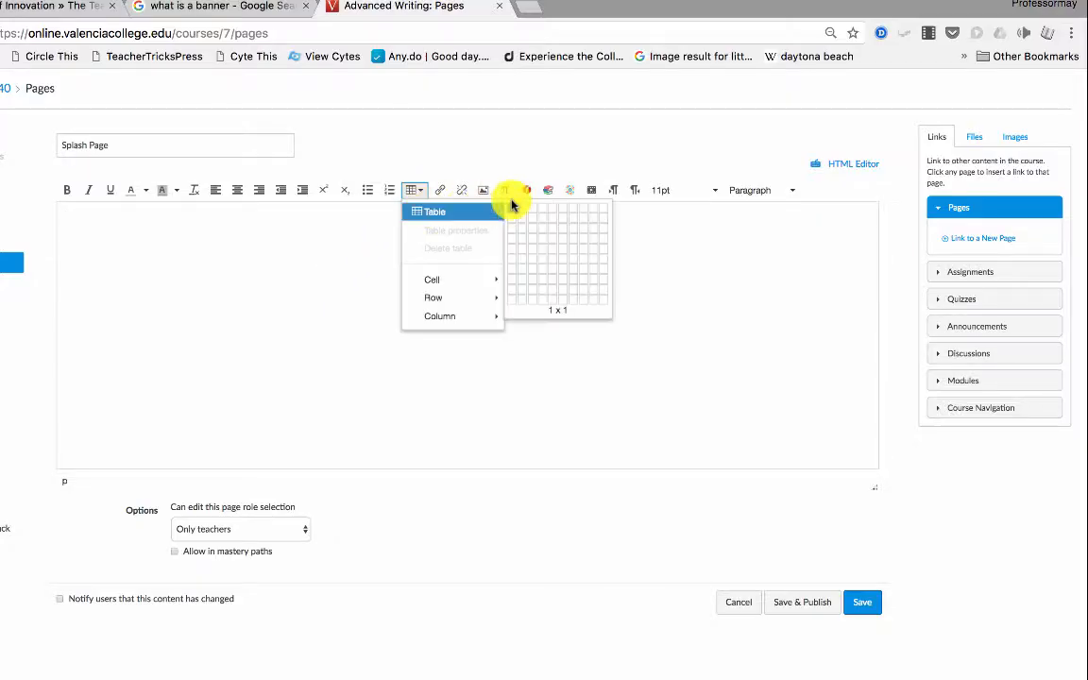
pyautogui.click(525, 209)
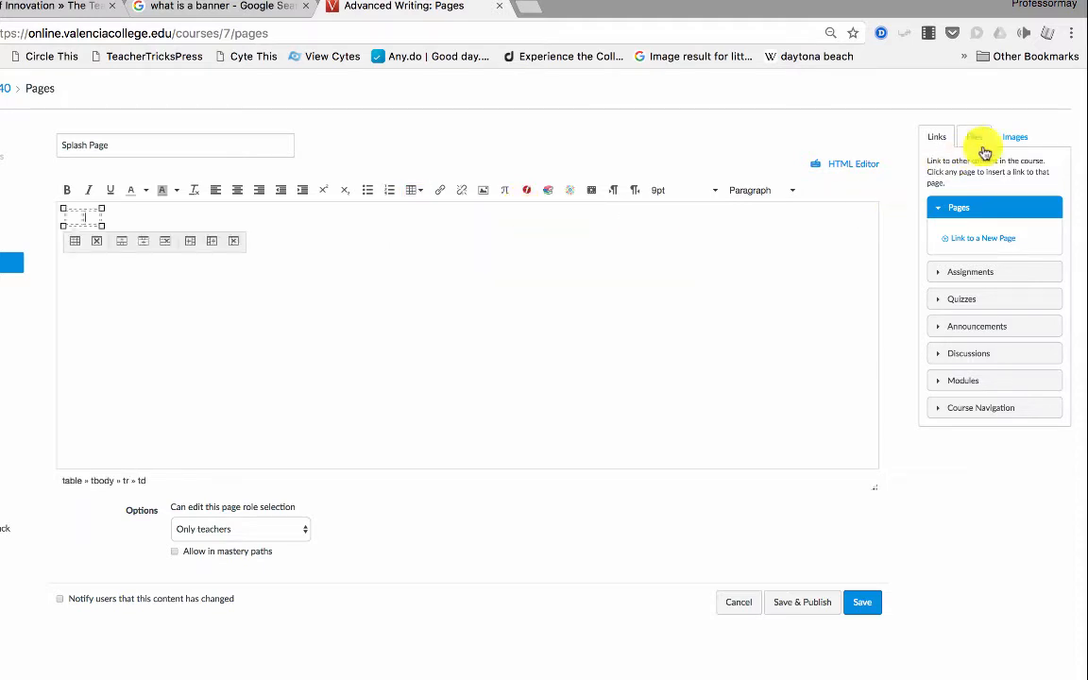
# Search Flickr Creative Commons for computer and embed the first blue keyboard image in the table's first cell
pyautogui.click(1014, 137)
pyautogui.click(973, 197)
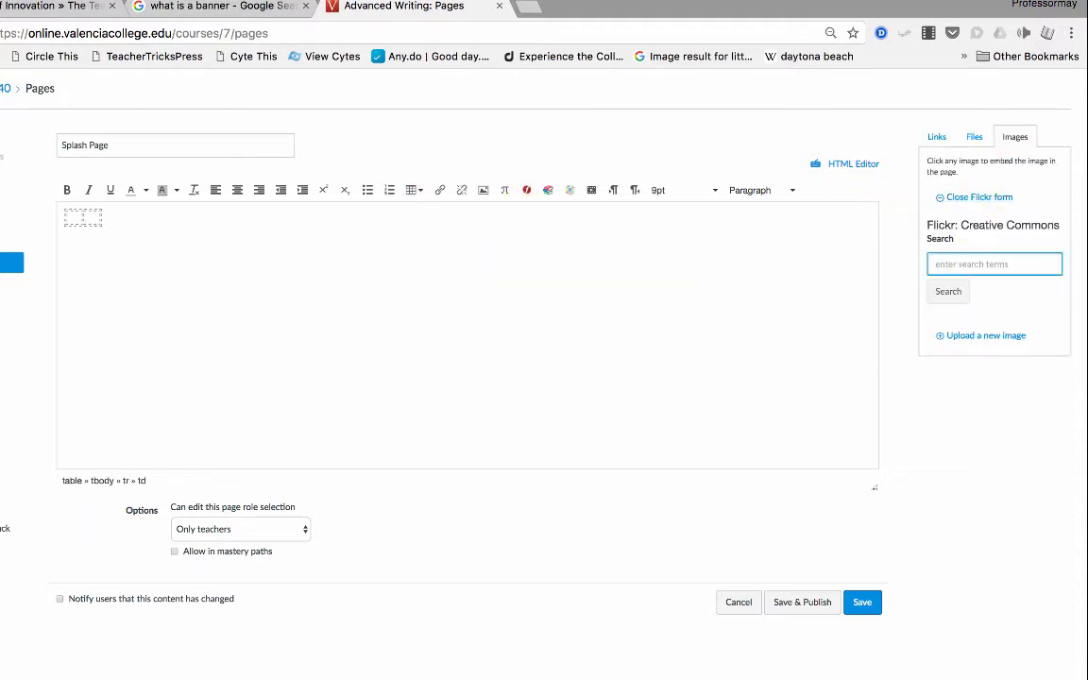
pyautogui.click(950, 292)
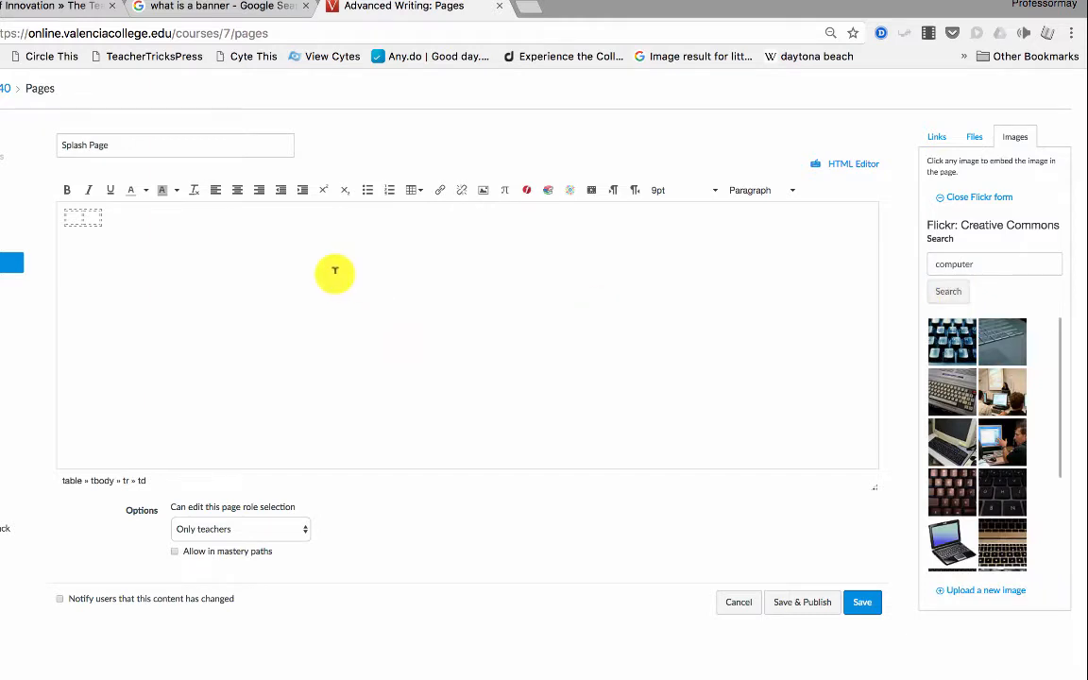
pyautogui.click(71, 217)
pyautogui.click(949, 341)
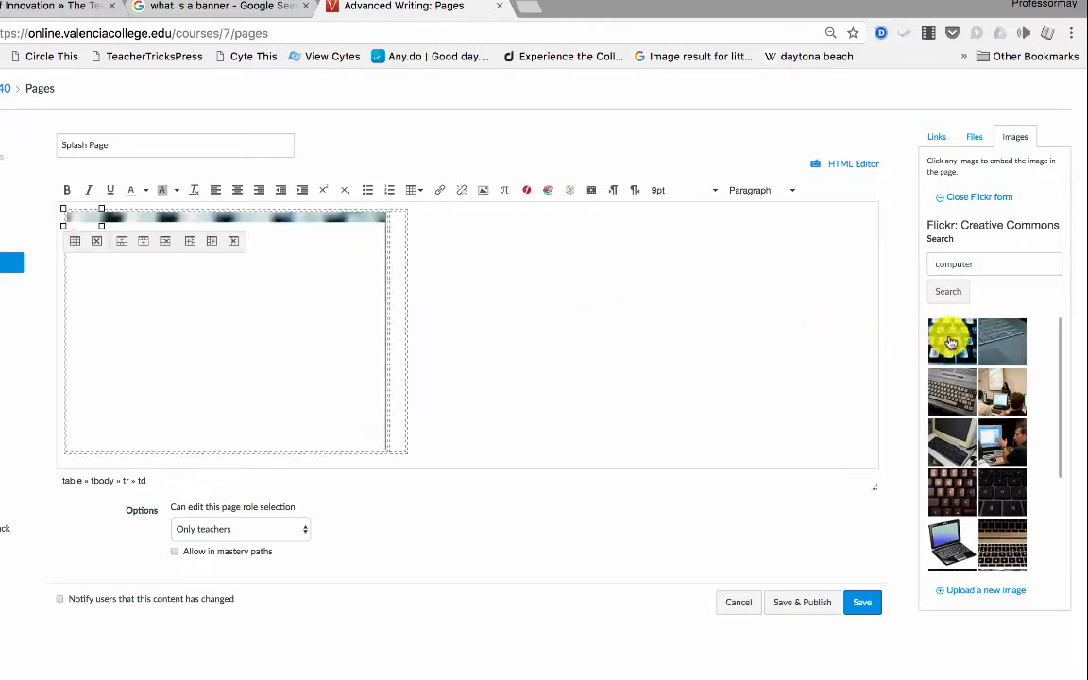
# Enter the title "Introduction to Splash Pages" in the table's second cell
pyautogui.click(397, 325)
pyautogui.write('Intr')
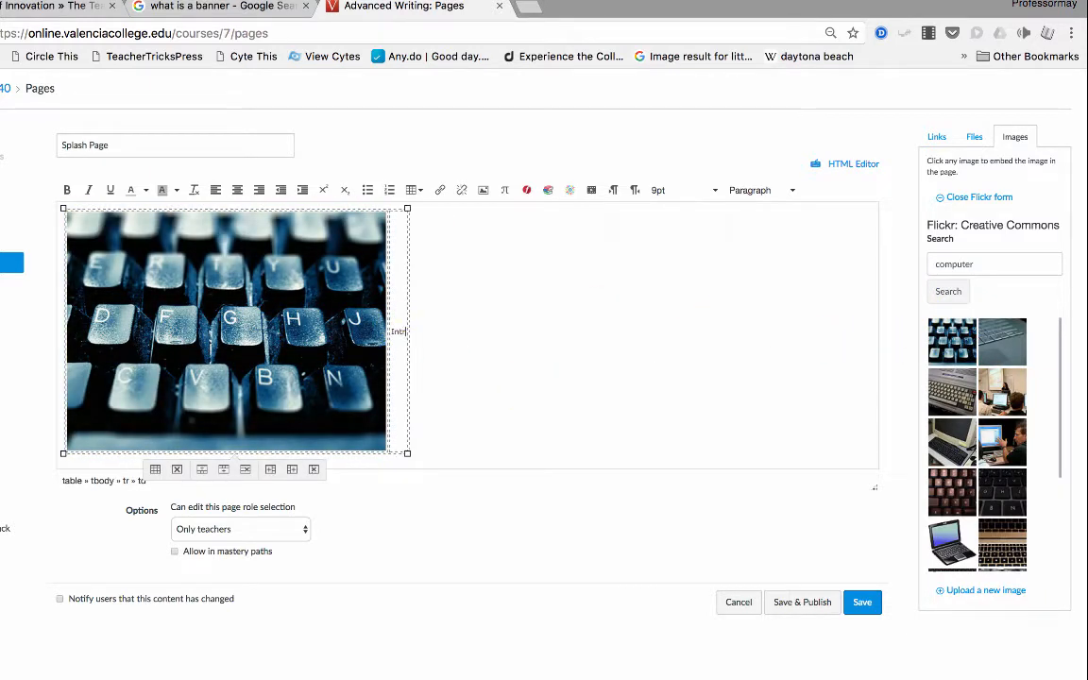
pyautogui.write('oduction to Splash Pages')
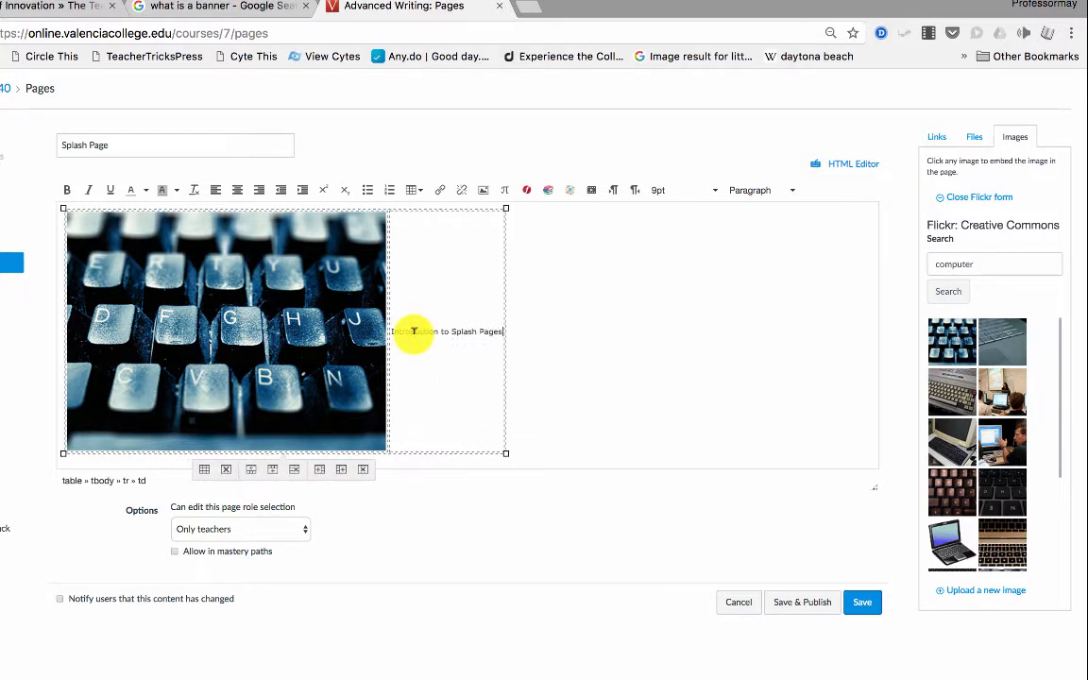
# Format the "Introduction to Splash Pages" title as Header 2 with a font size of 36pt
pyautogui.press('super+a')
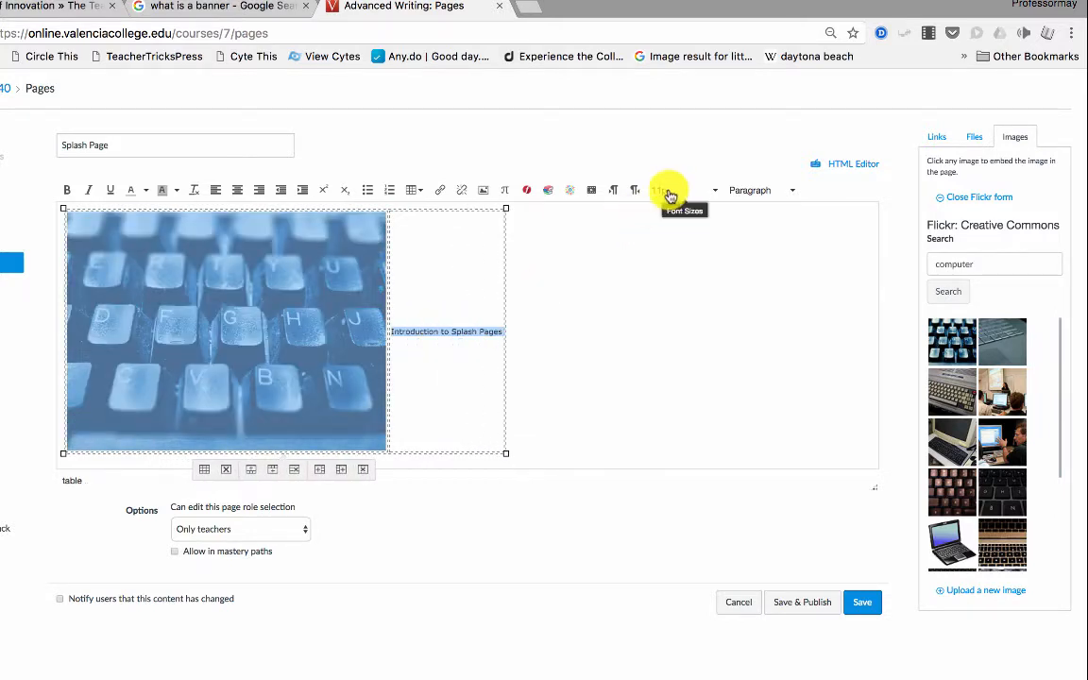
pyautogui.click(771, 190)
pyautogui.click(767, 238)
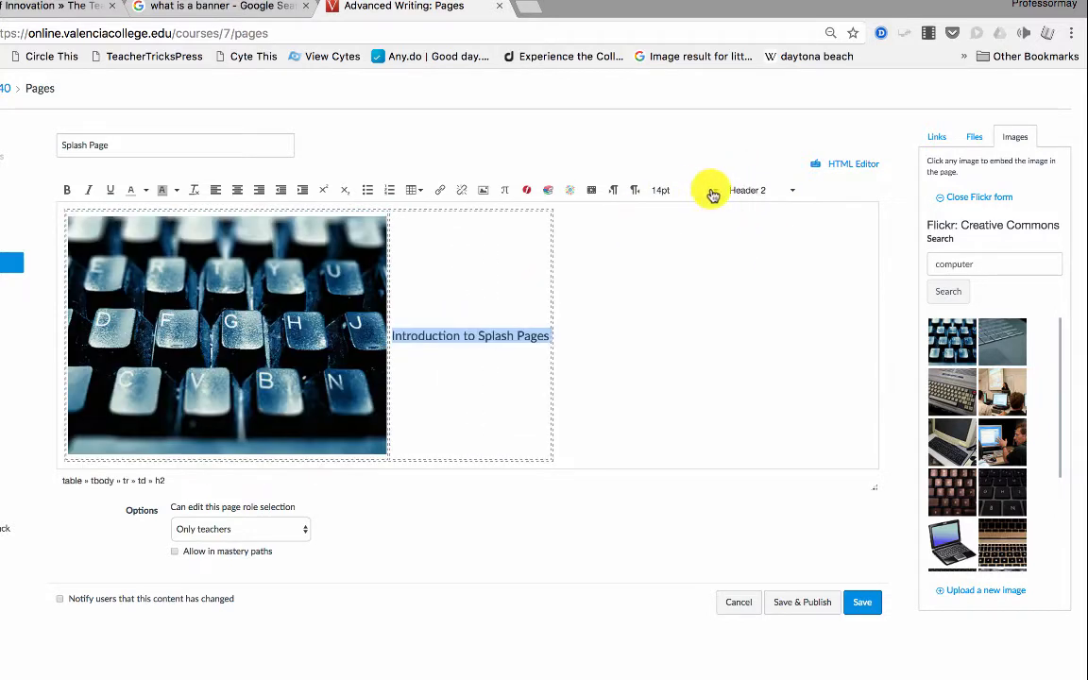
pyautogui.click(706, 191)
pyautogui.click(692, 324)
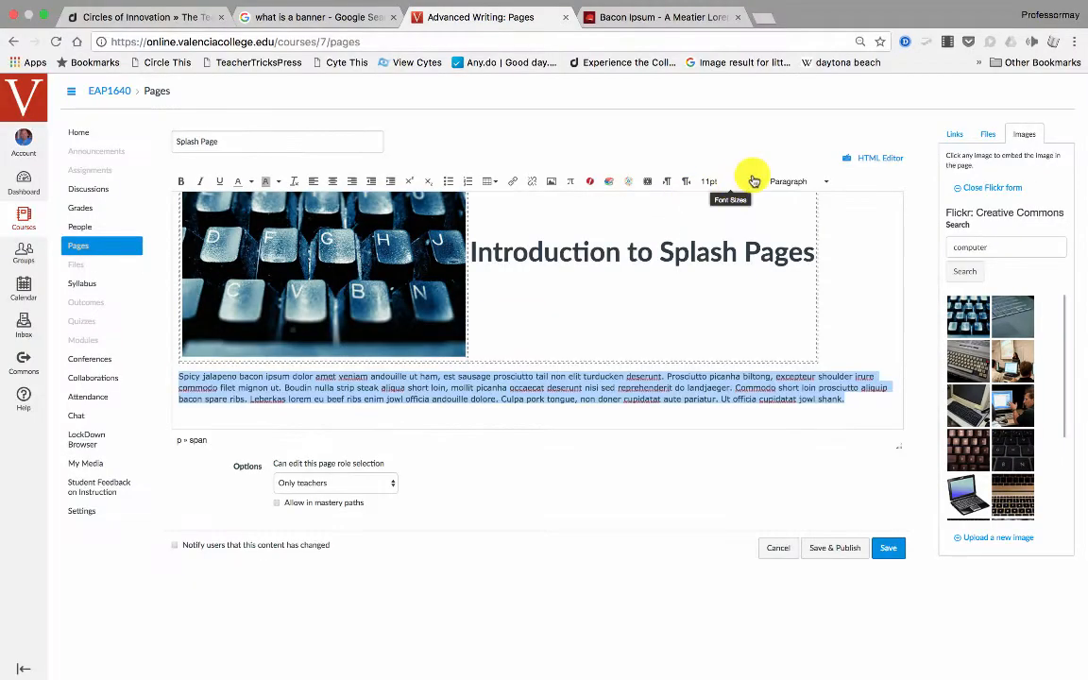
# Set the filler paragraph below the table to 14pt and add a blank line after it
pyautogui.click(753, 180)
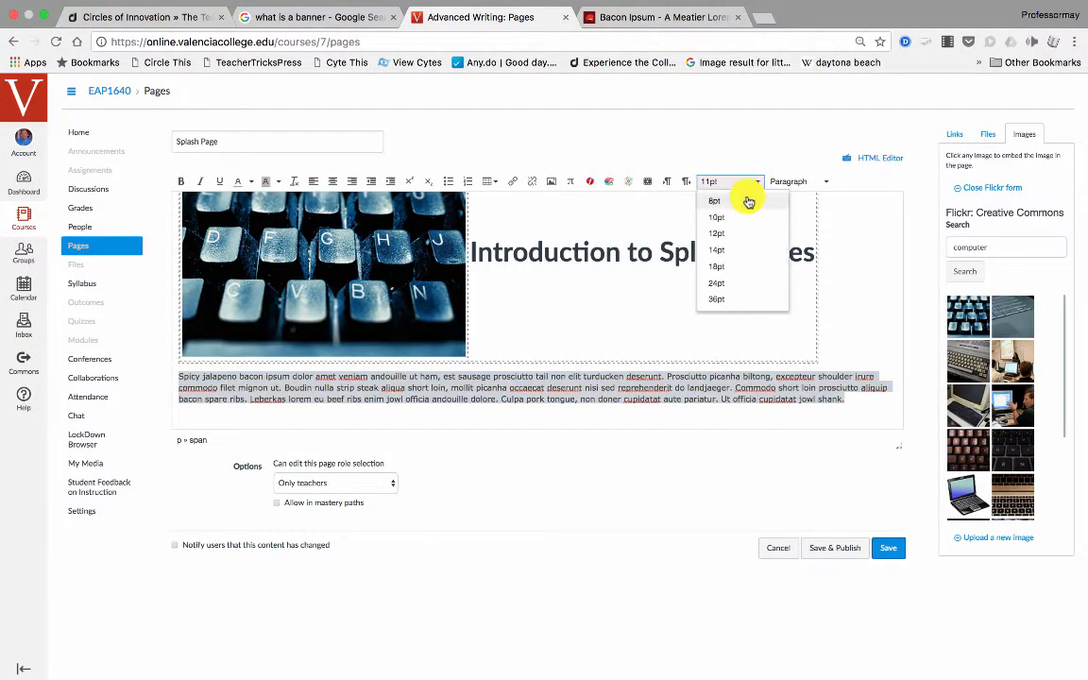
pyautogui.click(735, 250)
pyautogui.click(825, 417)
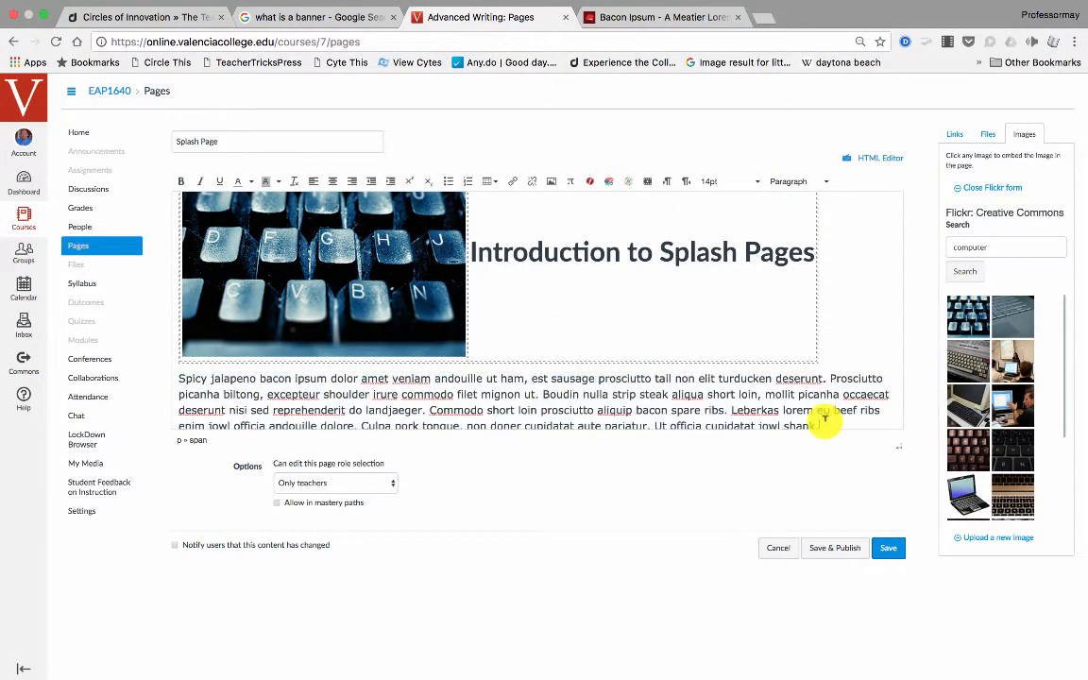
pyautogui.press('Return')
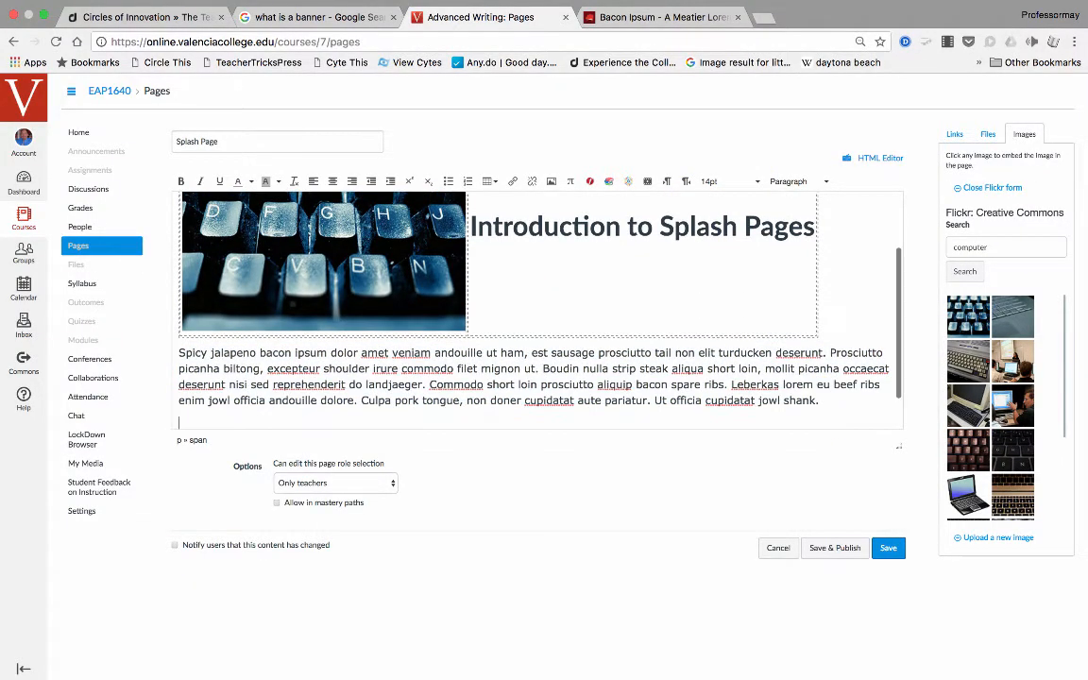
# Embed the "Intro - Full Album (1993)" video below the paragraph from Public Resources and close the resource picker
pyautogui.click(611, 184)
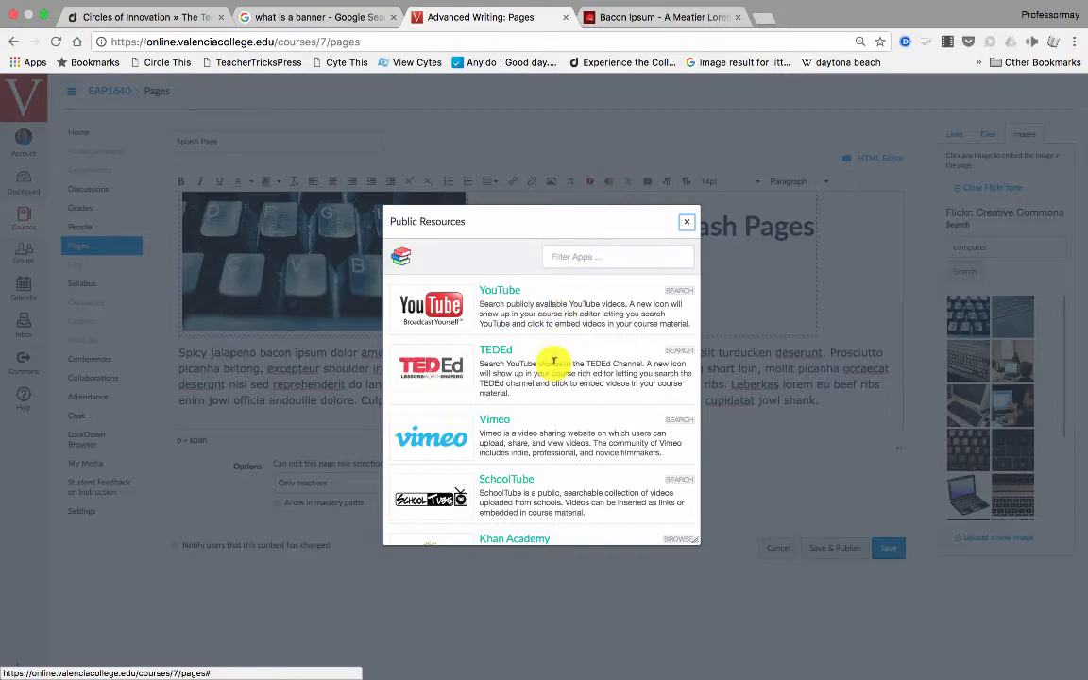
pyautogui.click(686, 222)
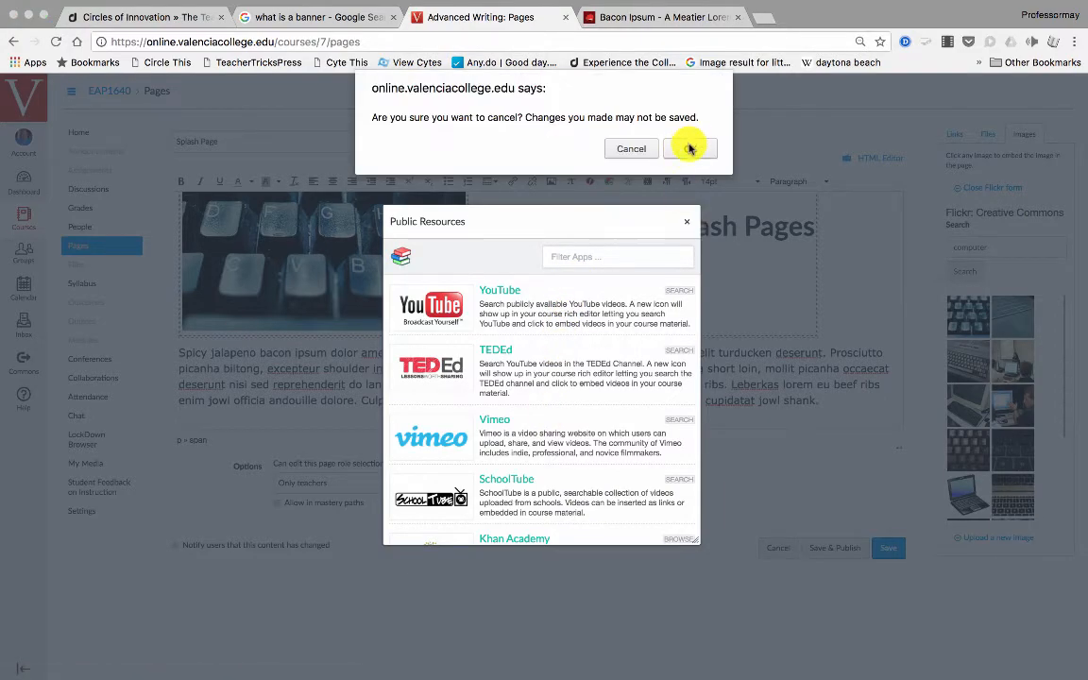
pyautogui.click(690, 148)
# Insert a table with three columns and two rows below the embedded video
pyautogui.scroll(-3, 752, 248)
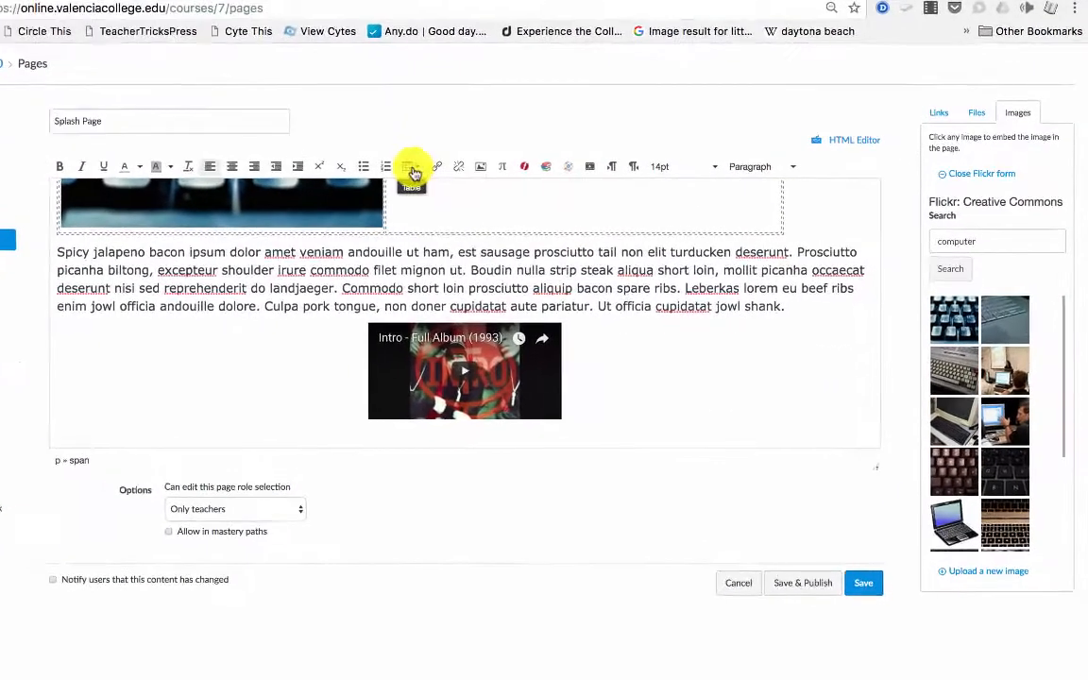
pyautogui.click(414, 173)
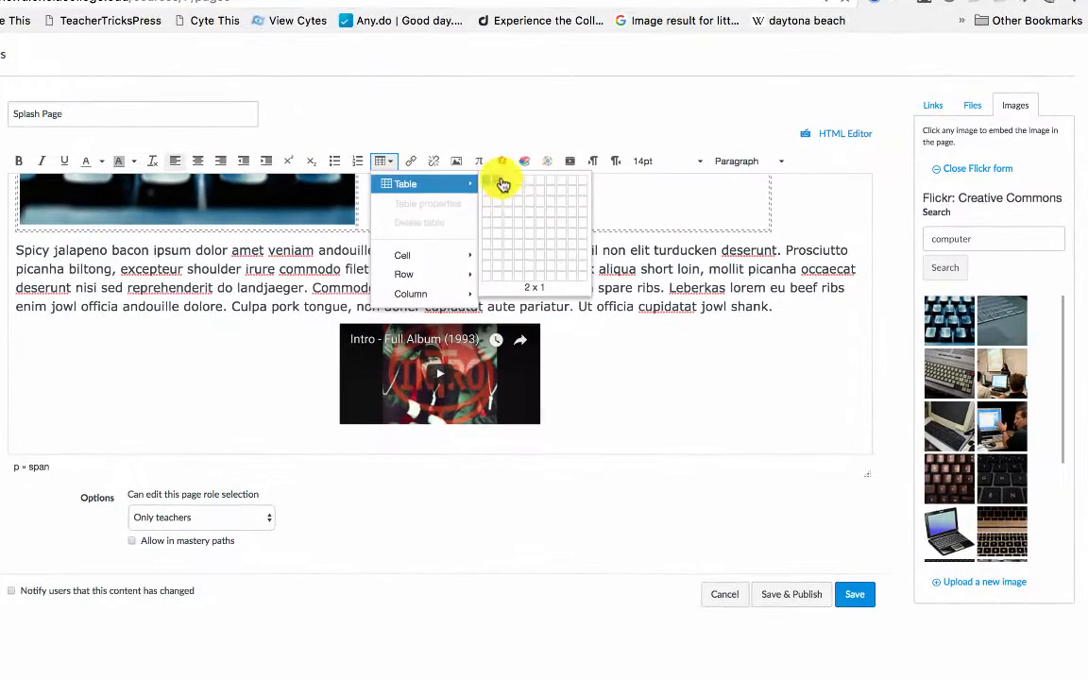
pyautogui.click(527, 189)
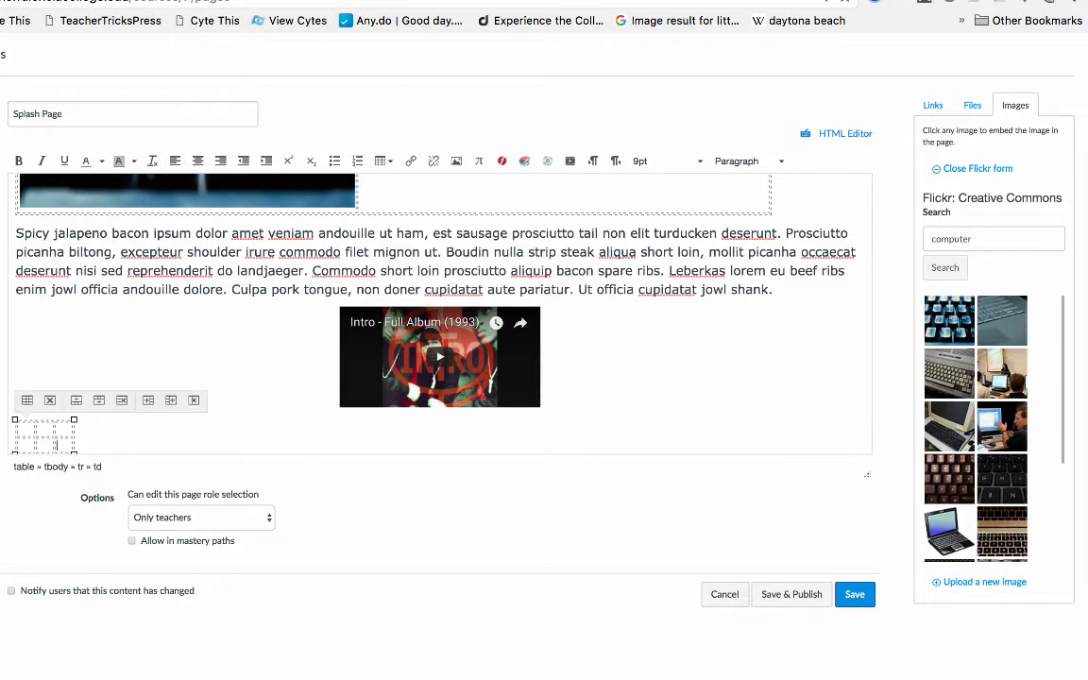
# Search Flickr for "discussion", insert the first image into the new table's first cell, and shrink it to about two-thirds size
pyautogui.moveTo(977, 234); pyautogui.dragTo(916, 232)
pyautogui.write('discussion')
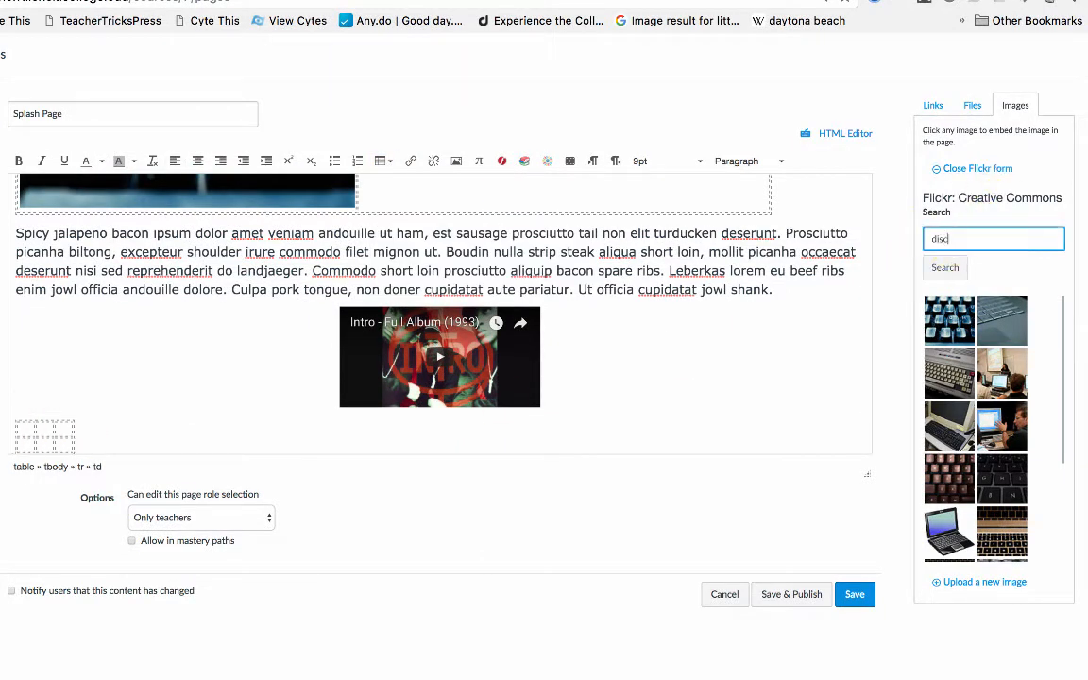
pyautogui.click(943, 270)
pyautogui.click(954, 318)
pyautogui.scroll(-5, 269, 442)
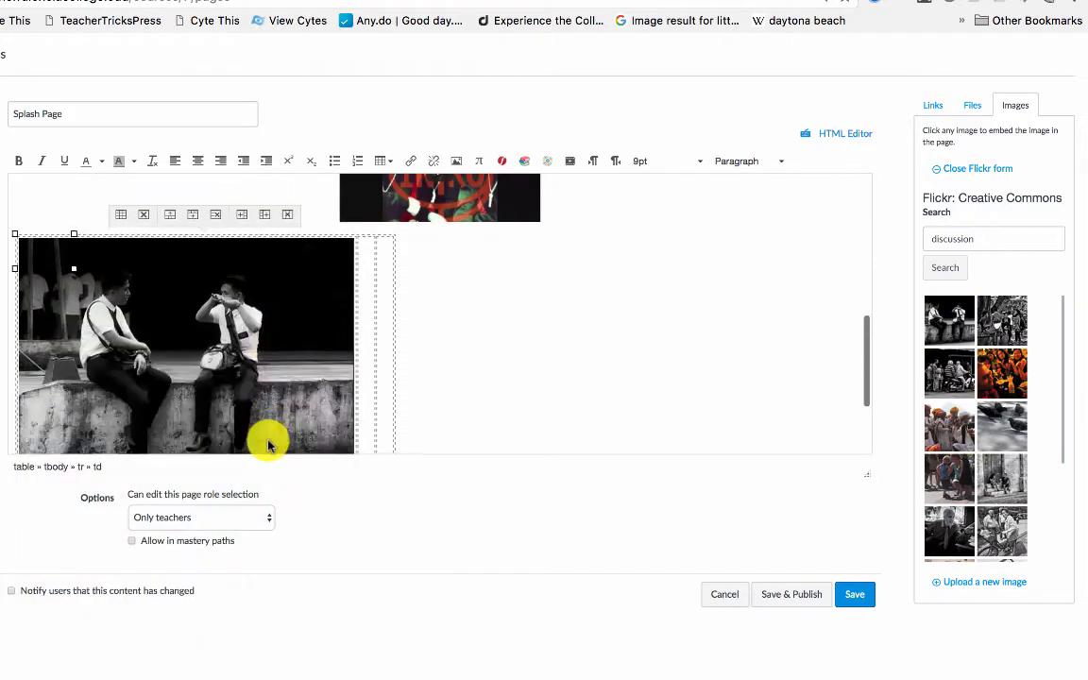
pyautogui.click(269, 442)
pyautogui.moveTo(354, 238); pyautogui.dragTo(236, 319)
# Search Flickr for "books", insert the first image into the table's second cell, and shrink it to about the first image's size
pyautogui.click(253, 322)
pyautogui.doubleClick(984, 238)
pyautogui.write('books')
pyautogui.click(935, 268)
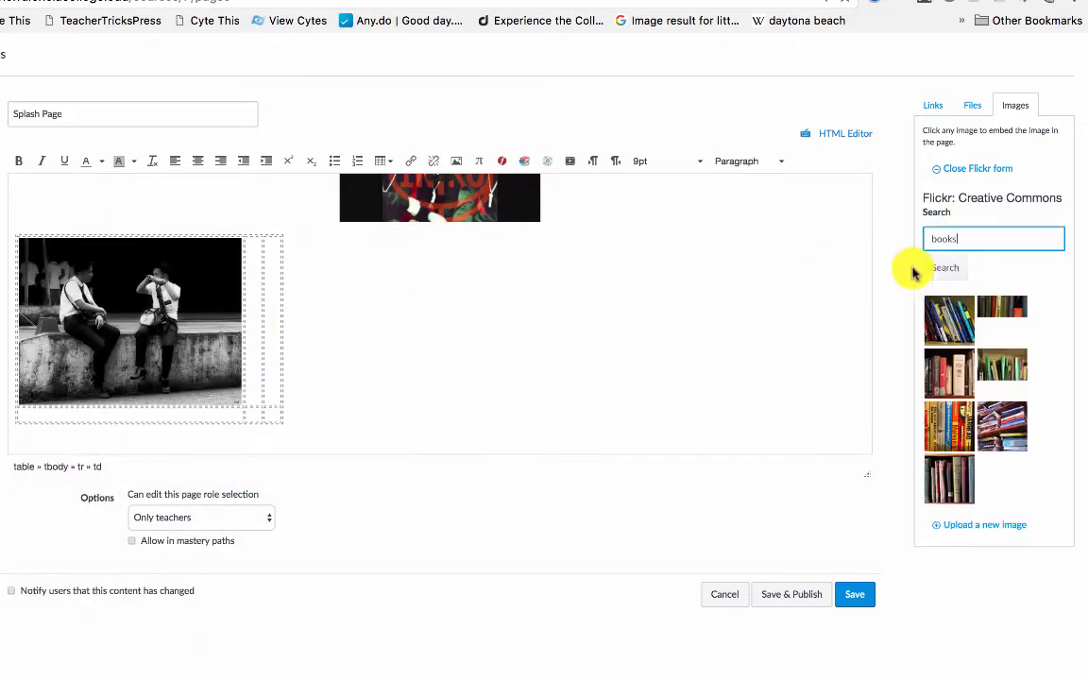
pyautogui.click(945, 318)
pyautogui.click(477, 300)
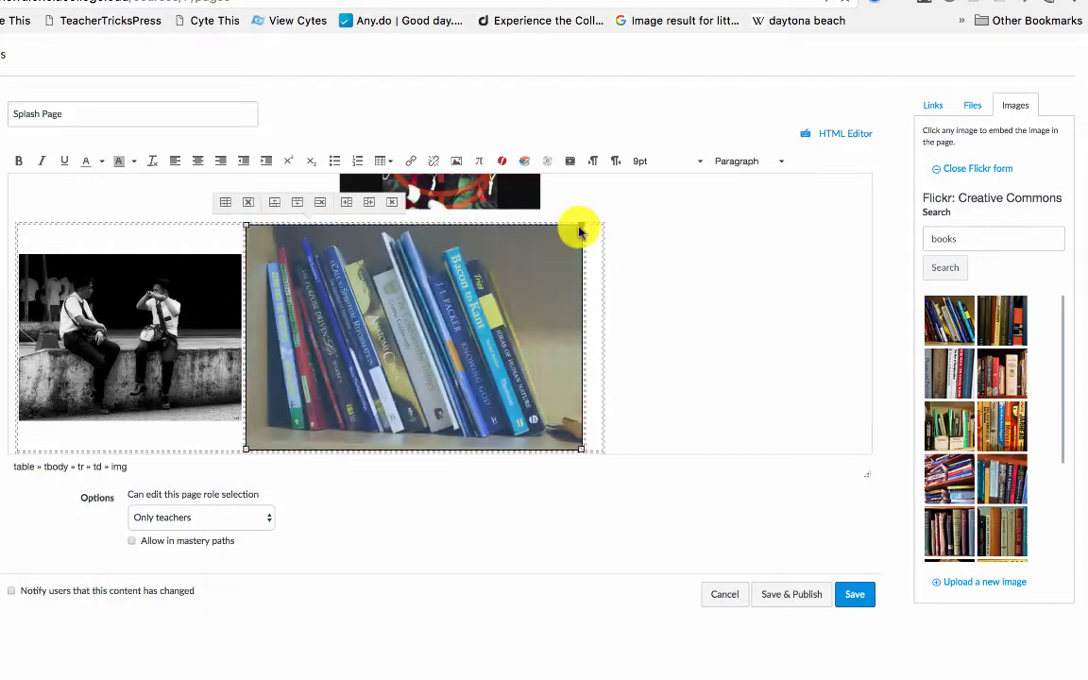
pyautogui.moveTo(575, 225); pyautogui.dragTo(469, 310)
# Search Flickr for "homework assignments", insert the typed-paper photo into the third cell, and shrink it to match the other images
pyautogui.moveTo(982, 238); pyautogui.dragTo(903, 233)
pyautogui.write('homework assignments')
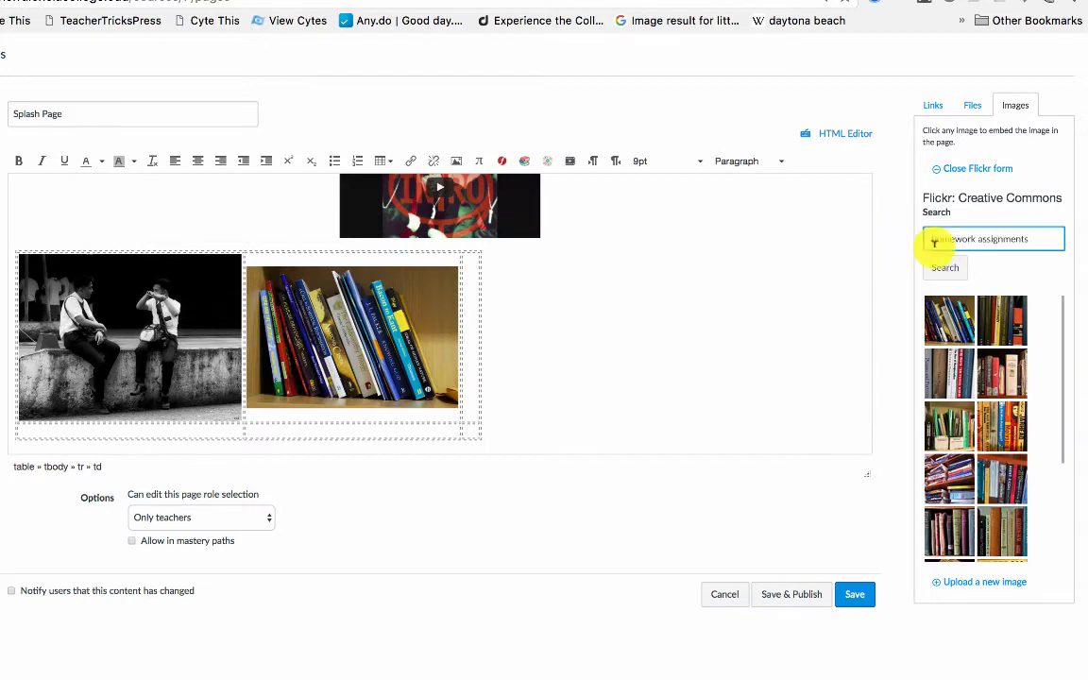
pyautogui.click(937, 268)
pyautogui.click(471, 330)
pyautogui.click(998, 373)
pyautogui.click(694, 311)
pyautogui.scroll(1, 694, 311)
pyautogui.moveTo(798, 178); pyautogui.dragTo(671, 180)
# Enter the centred captions "Discussion", "Reading" and "Homework" in the cells beneath the three images
pyautogui.click(160, 388)
pyautogui.write('Discussion')
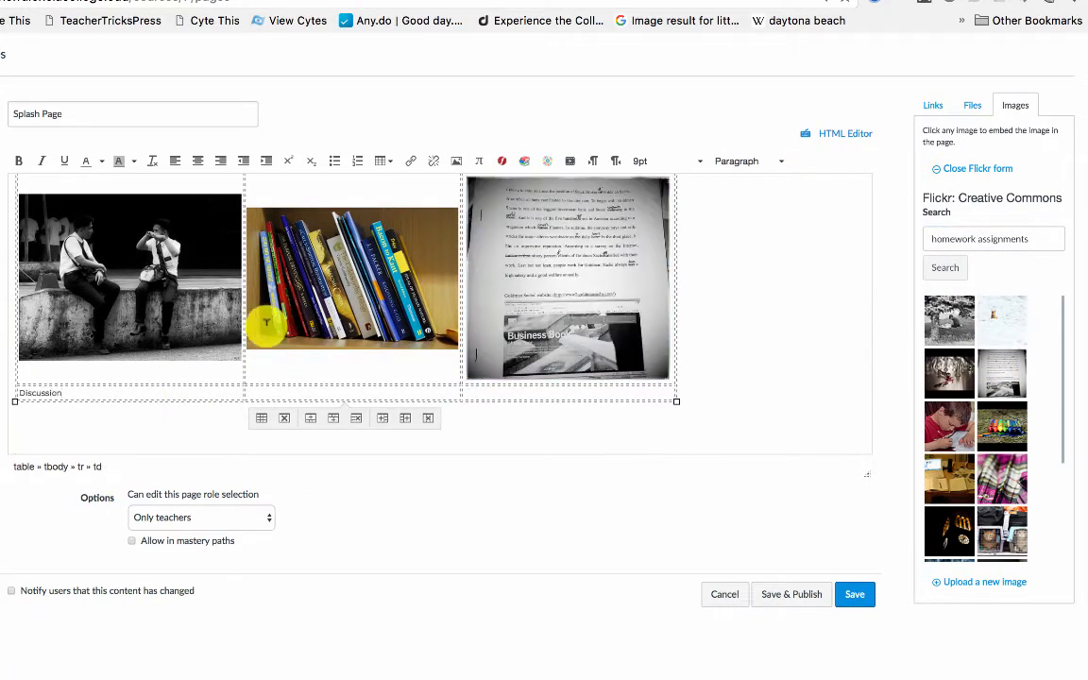
pyautogui.click(198, 160)
pyautogui.click(311, 389)
pyautogui.write('Reading')
pyautogui.click(198, 161)
pyautogui.click(482, 392)
pyautogui.write('HOm')
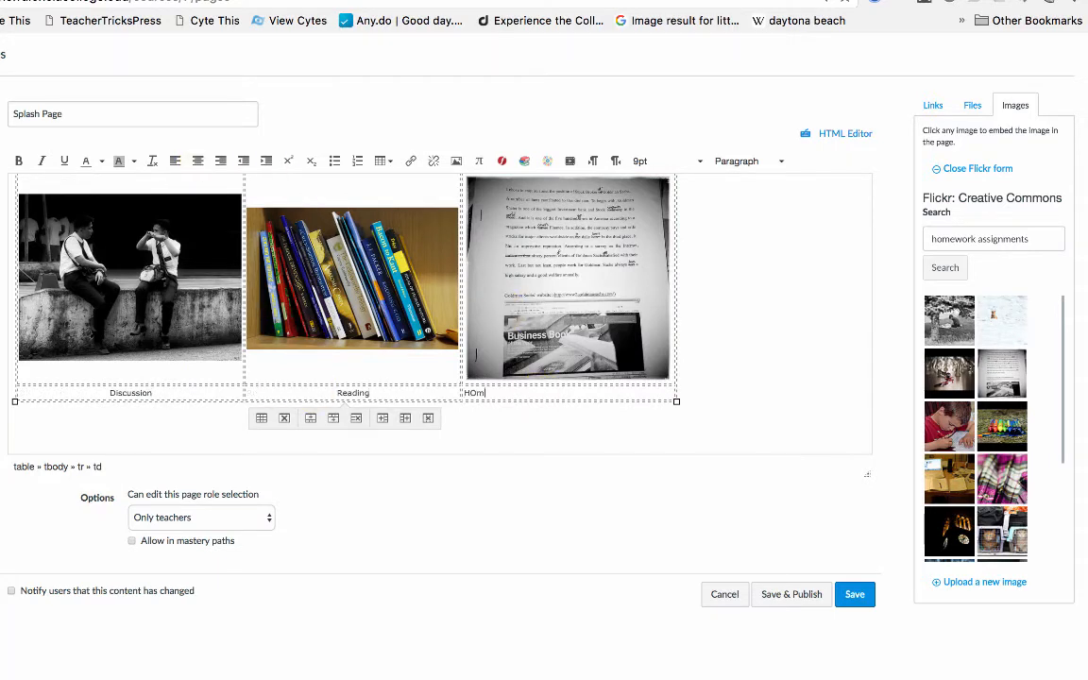
pyautogui.write('ework')
pyautogui.click(198, 162)
# Set the font size of the three image captions to 14pt
pyautogui.moveTo(603, 393); pyautogui.dragTo(102, 391)
pyautogui.click(650, 170)
pyautogui.click(670, 245)
pyautogui.click(536, 445)
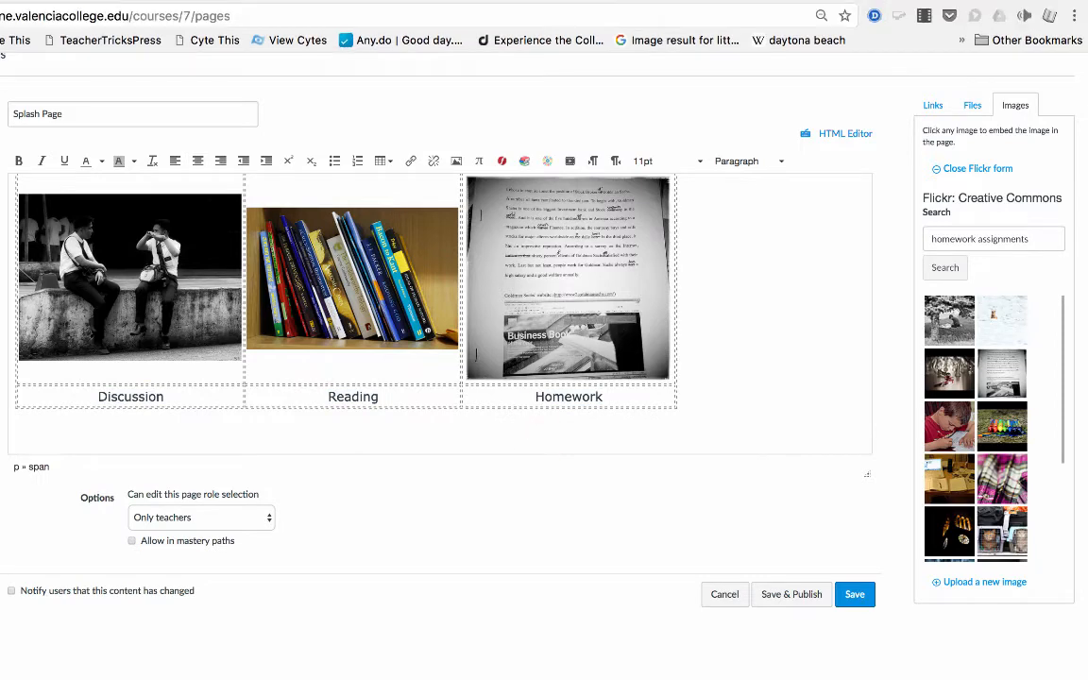
# On the ROC & ROLL course's test page, link the image above "Discussion" to the Accessibility Resources page
pyautogui.click(483, 0)
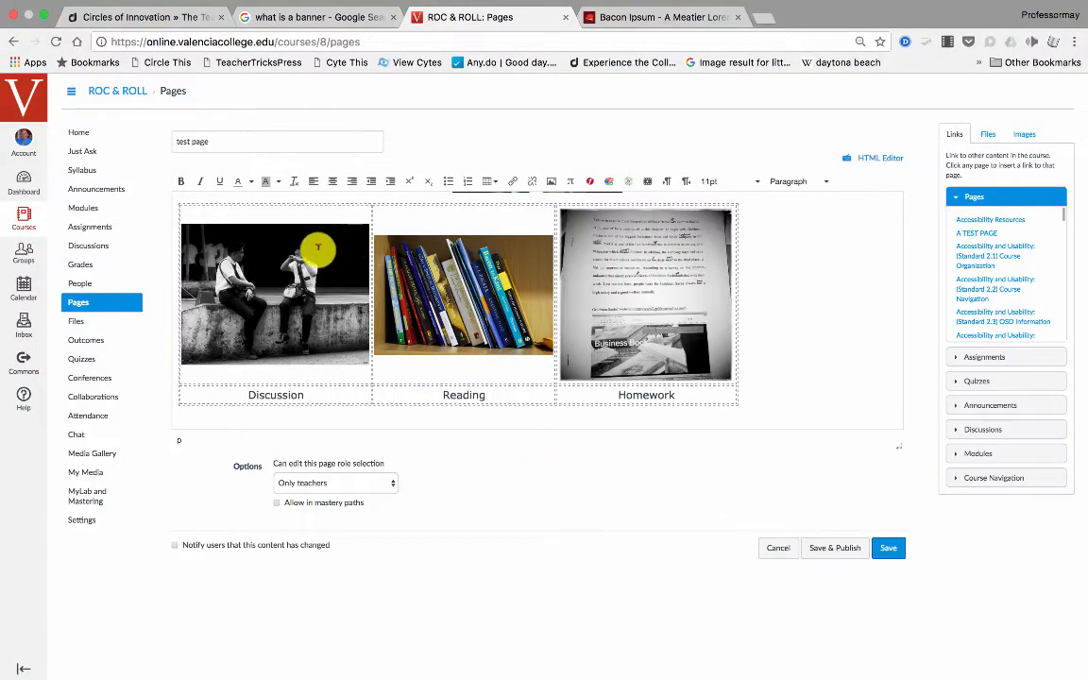
pyautogui.click(308, 250)
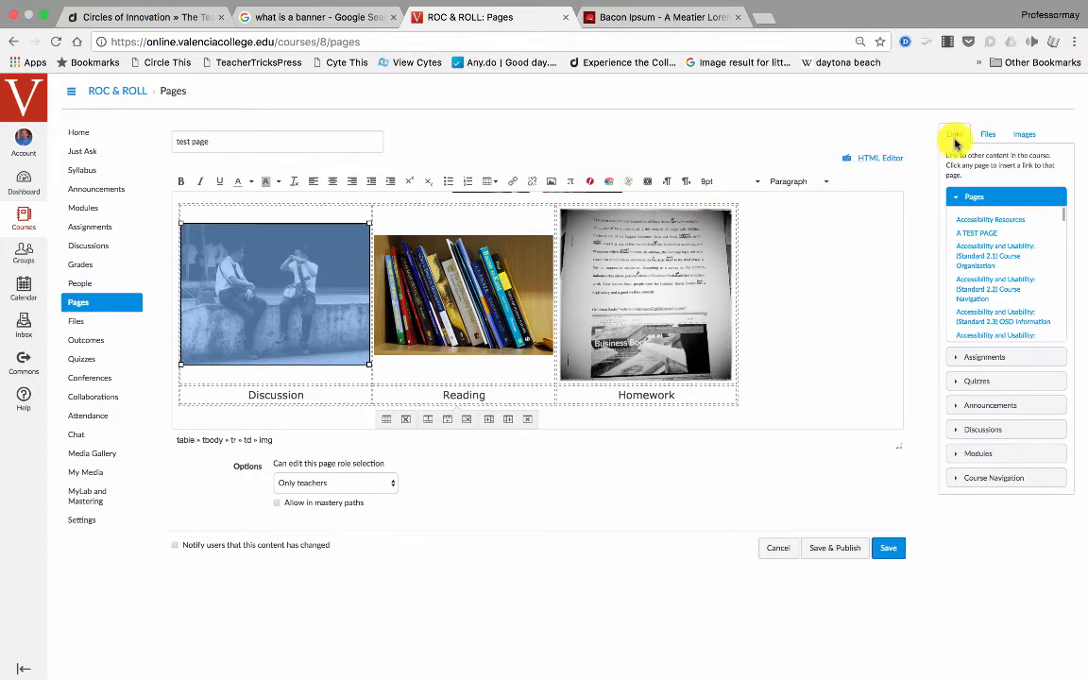
pyautogui.click(984, 221)
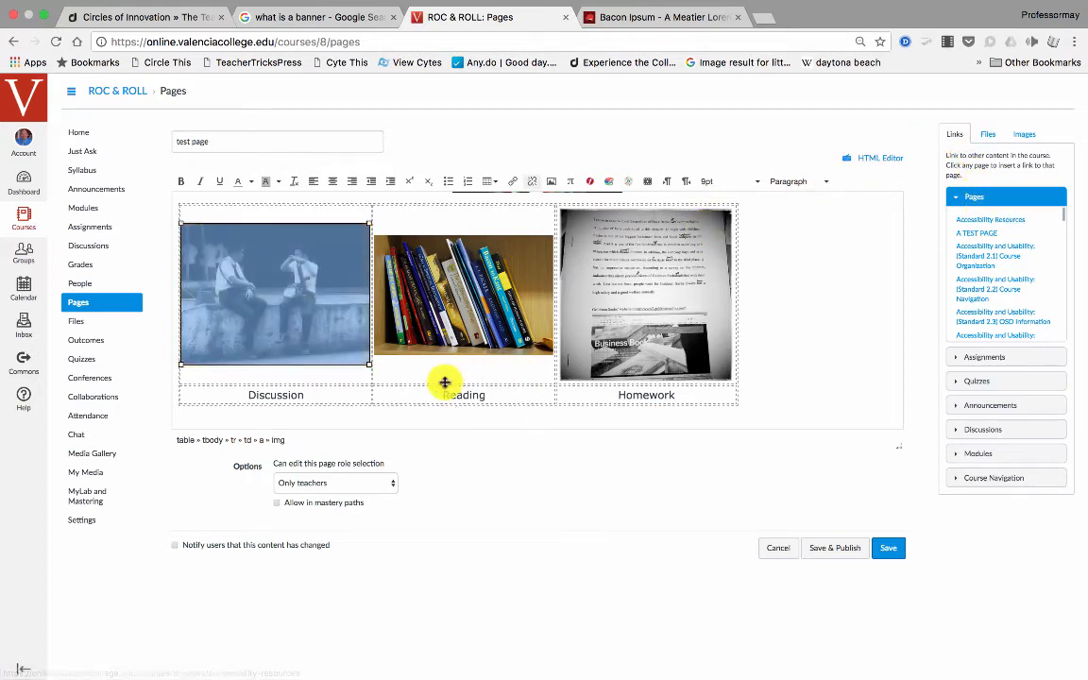
# Link the "Discussion" caption text to the Class Help! discussion
pyautogui.moveTo(323, 396); pyautogui.dragTo(246, 396)
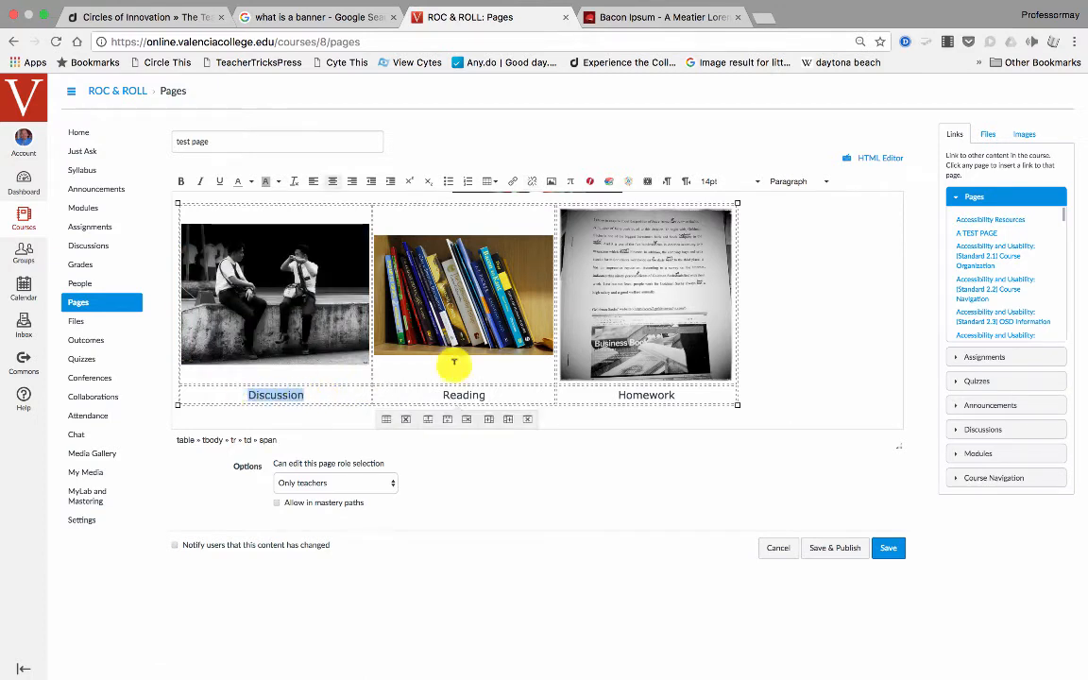
pyautogui.click(954, 436)
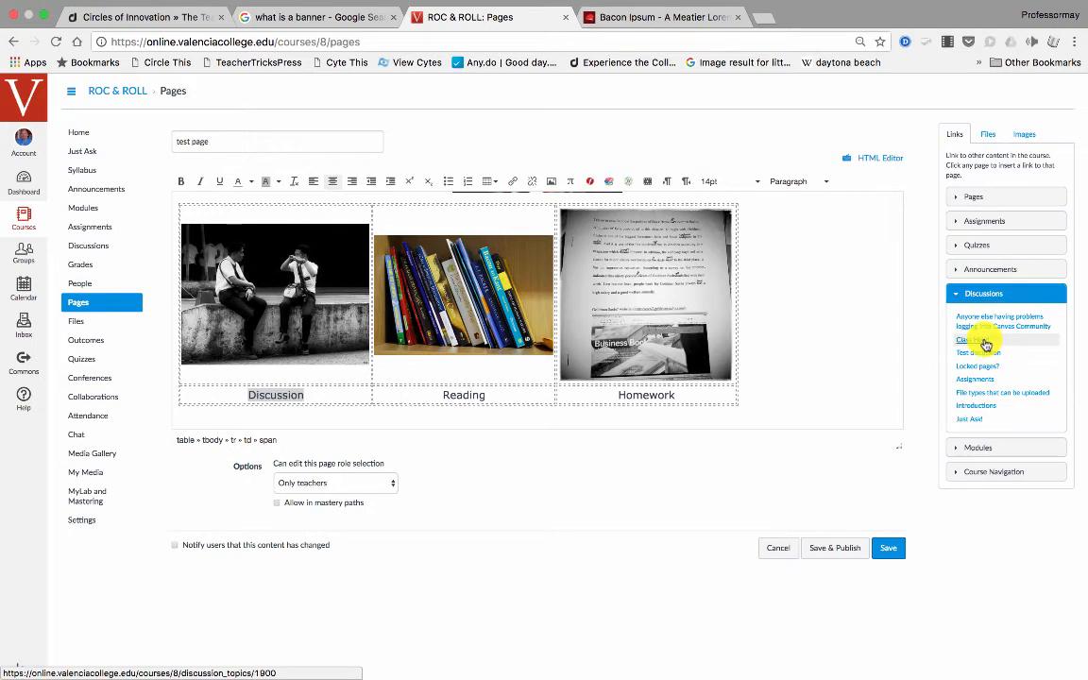
pyautogui.click(983, 342)
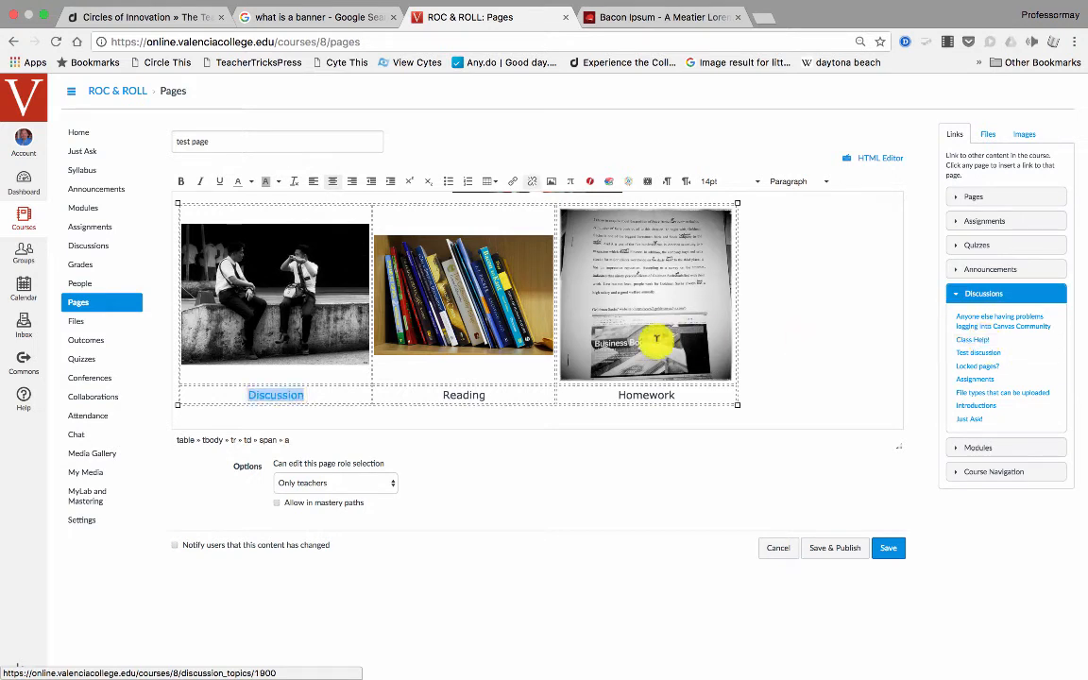
# Link the books image above "Reading" to the Rehearsal: ROC Feedback quiz
pyautogui.click(493, 309)
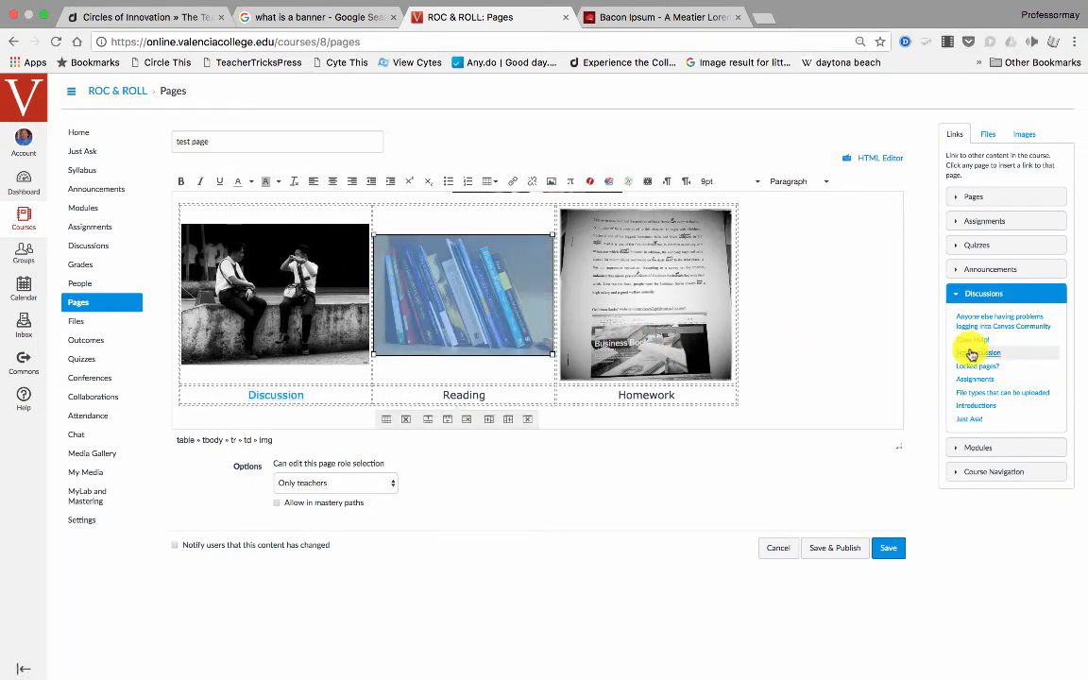
pyautogui.click(994, 246)
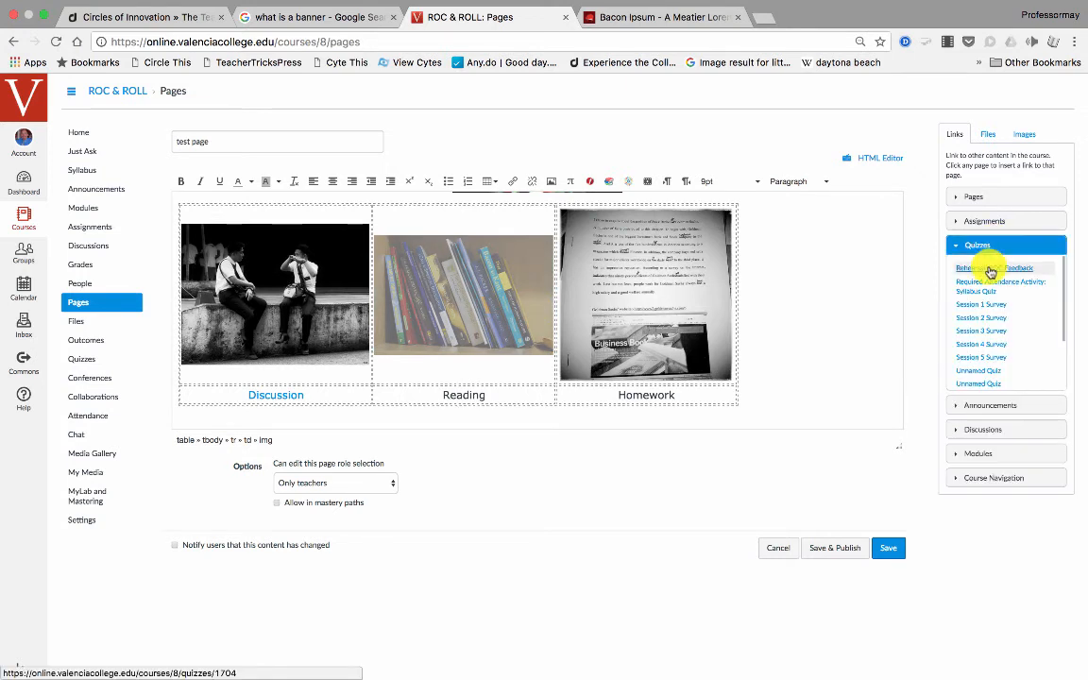
pyautogui.click(989, 271)
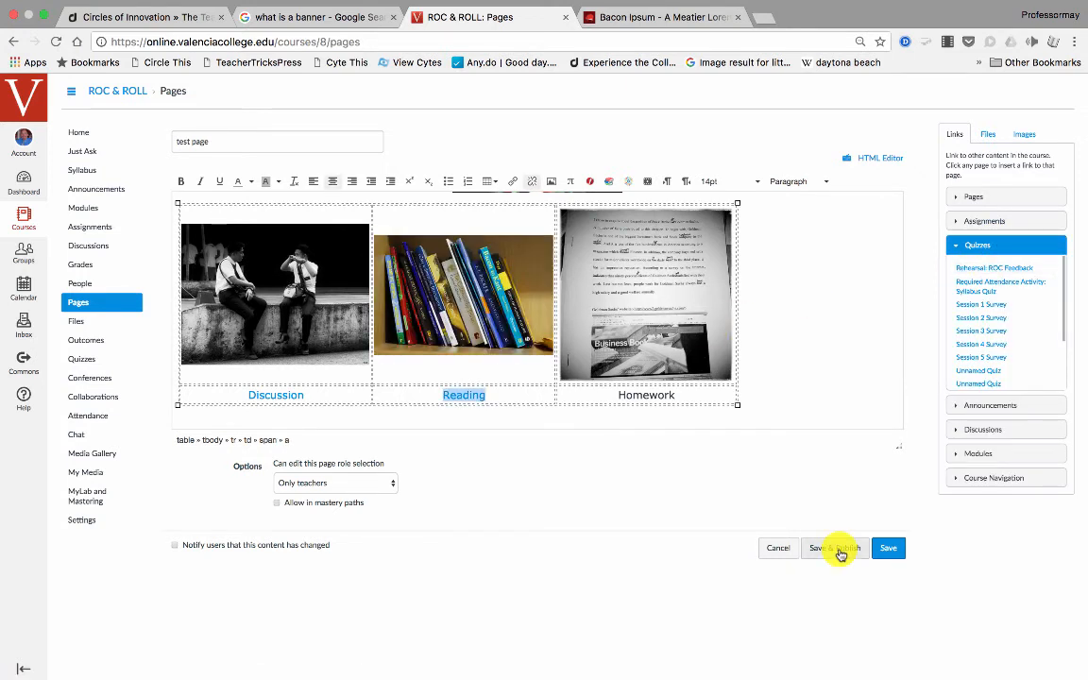